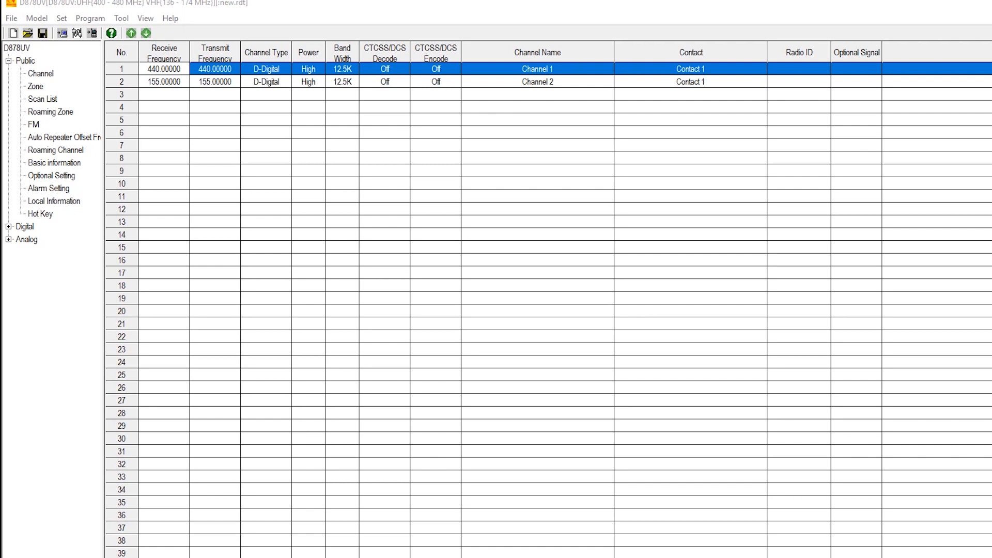
Start a new codeplug file and accept the reset of all data.
left_click(12, 34)
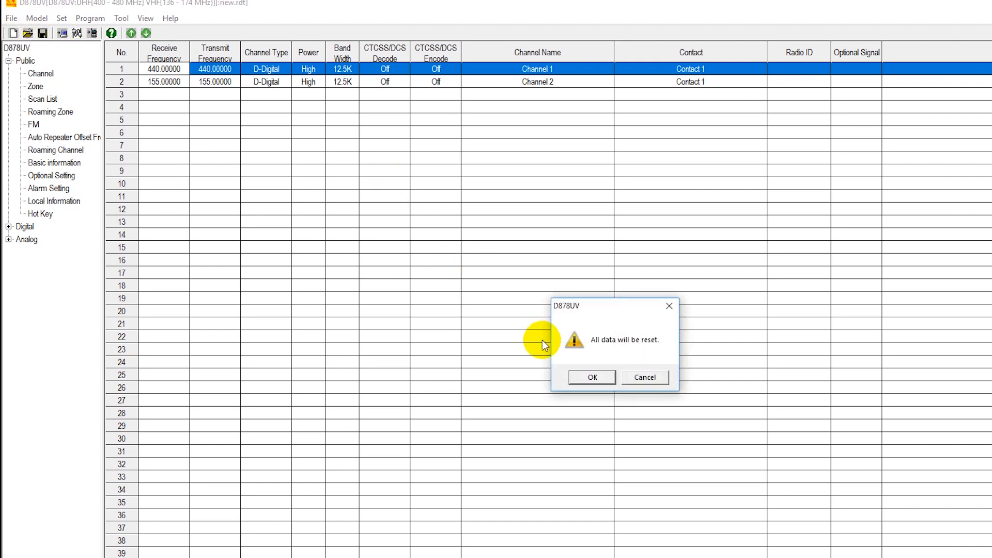
left_click(600, 381)
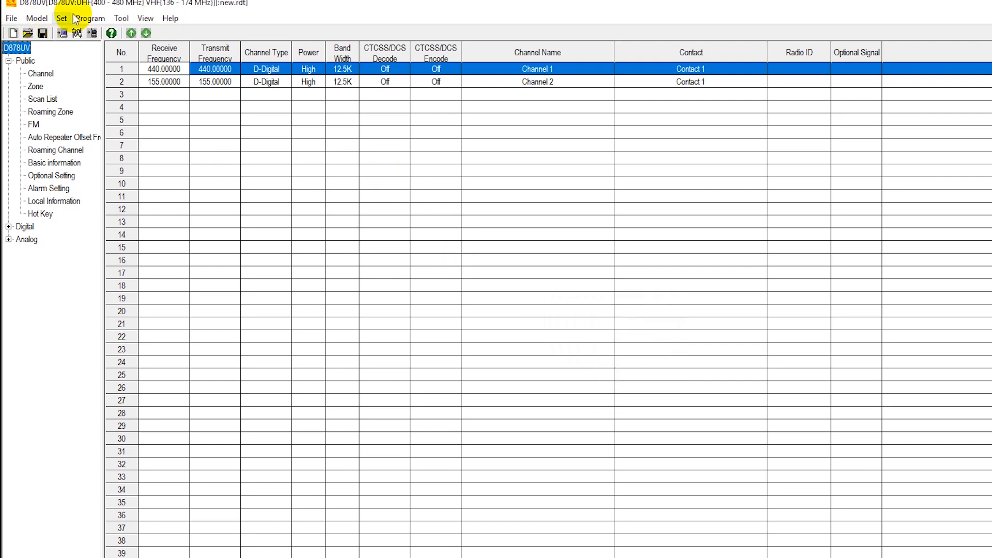
Try to export the talk groups over the existing file Talk Groups for import.CSV in the video test files folder.
left_click(123, 19)
left_click(142, 60)
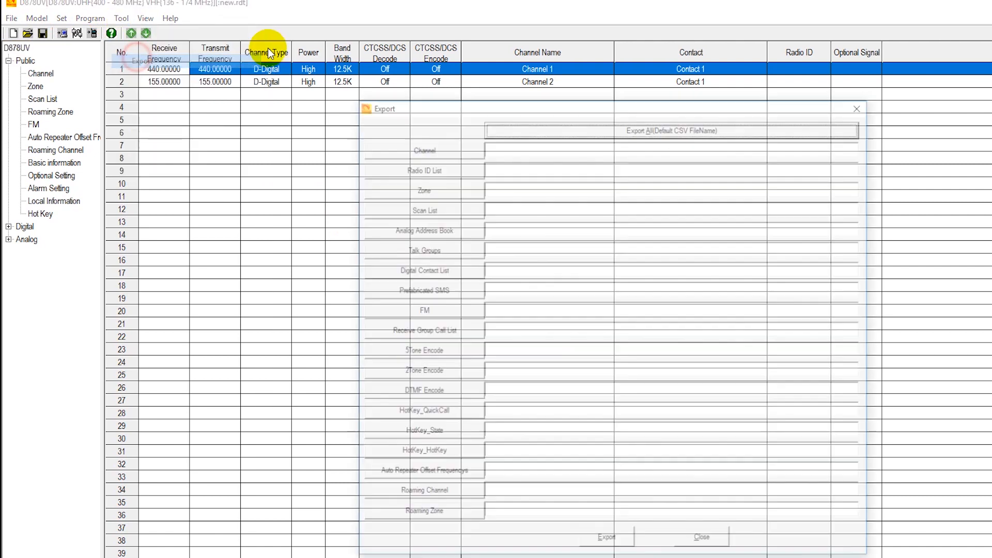
left_click(451, 249)
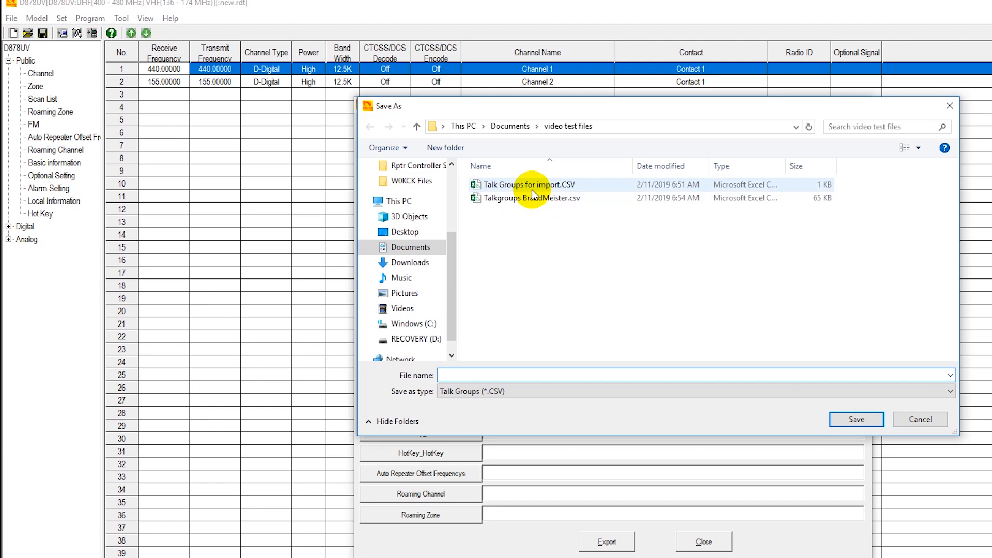
left_click(532, 189)
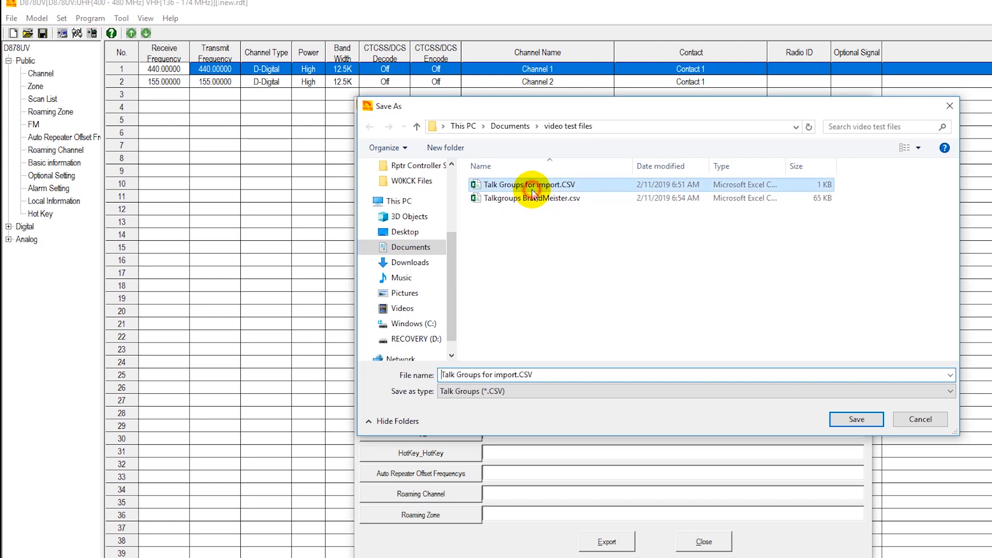
left_click(857, 418)
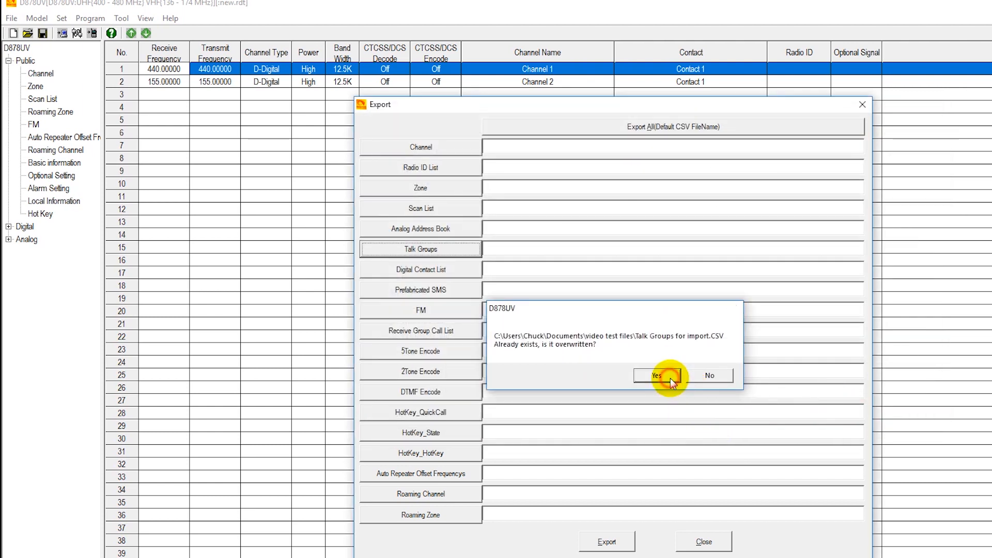
left_click(669, 378)
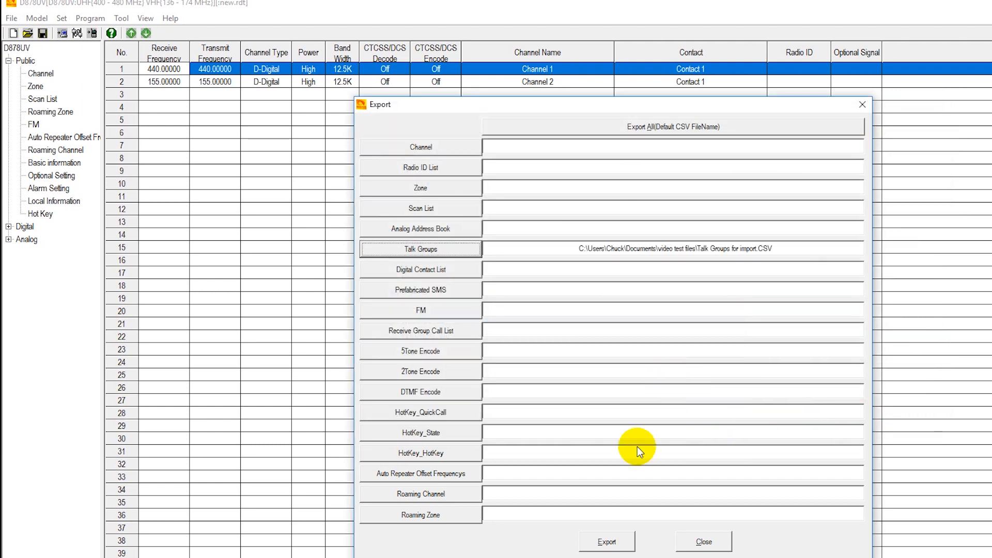
left_click(610, 543)
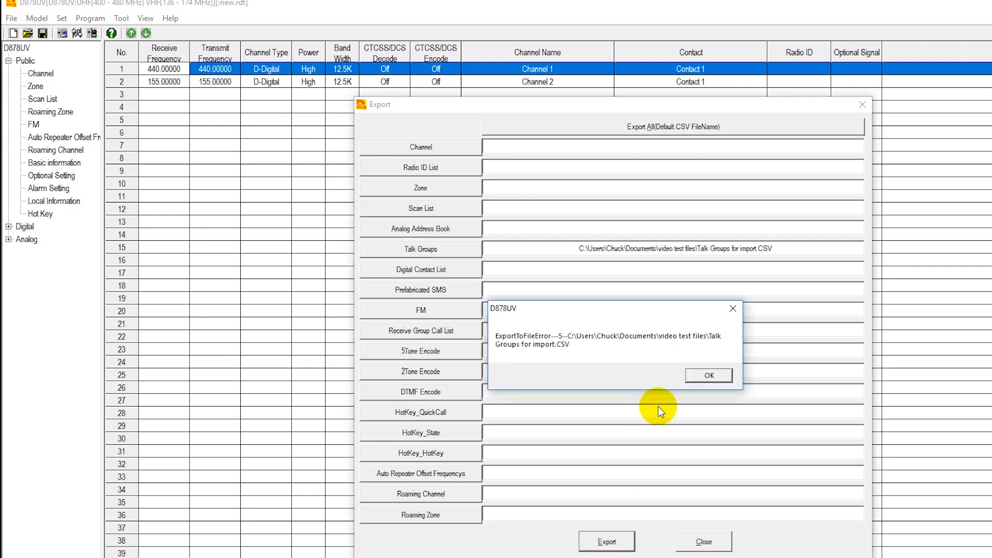
left_click(717, 376)
left_click(631, 367)
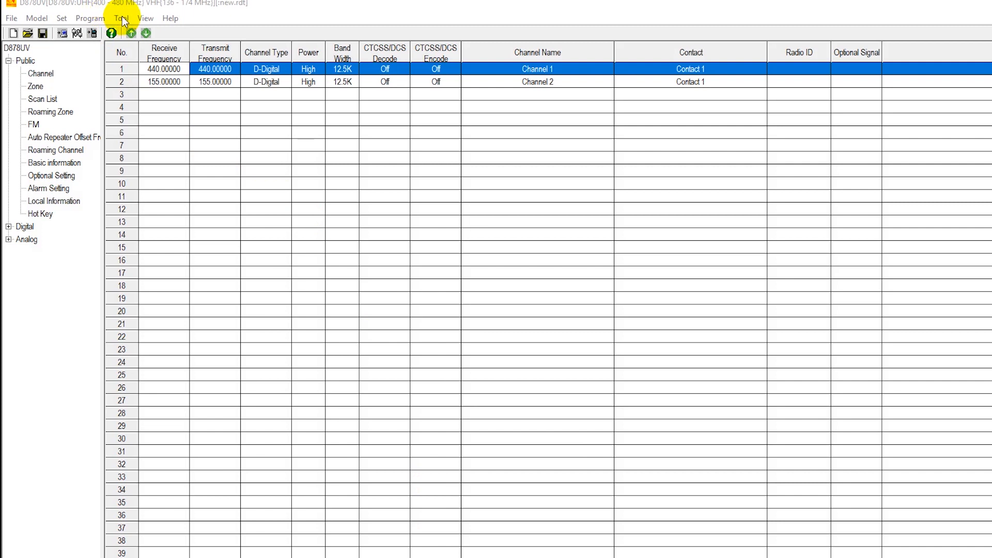
Export the talk groups over Talk Groups for import.CSV in the video test files folder and open the exported file in Excel.
left_click(122, 18)
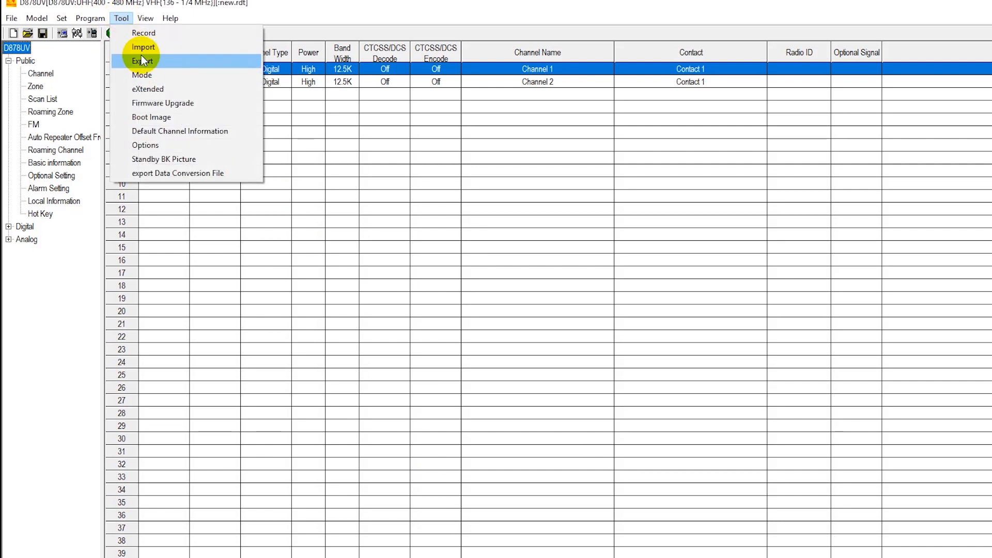
left_click(142, 61)
left_click(434, 256)
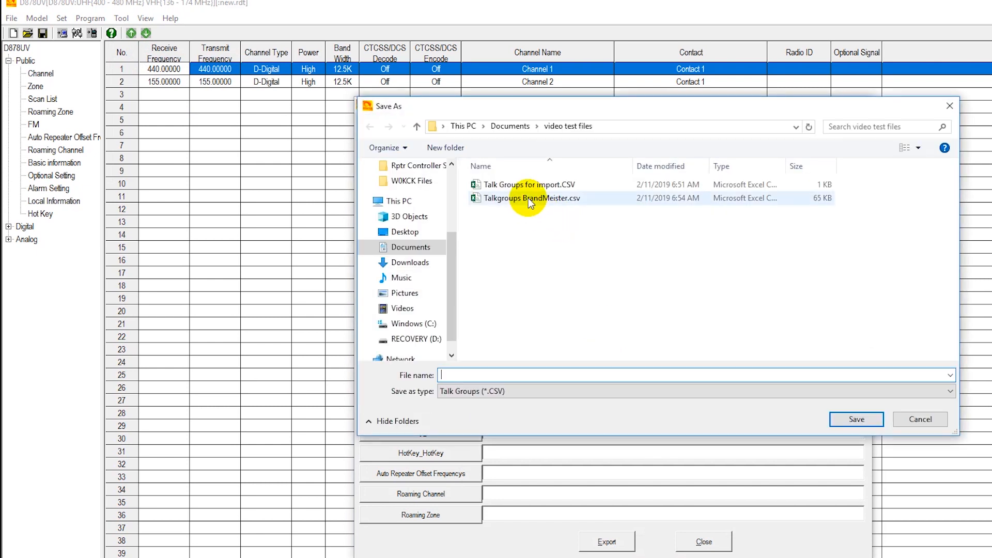
left_click(528, 184)
left_click(868, 423)
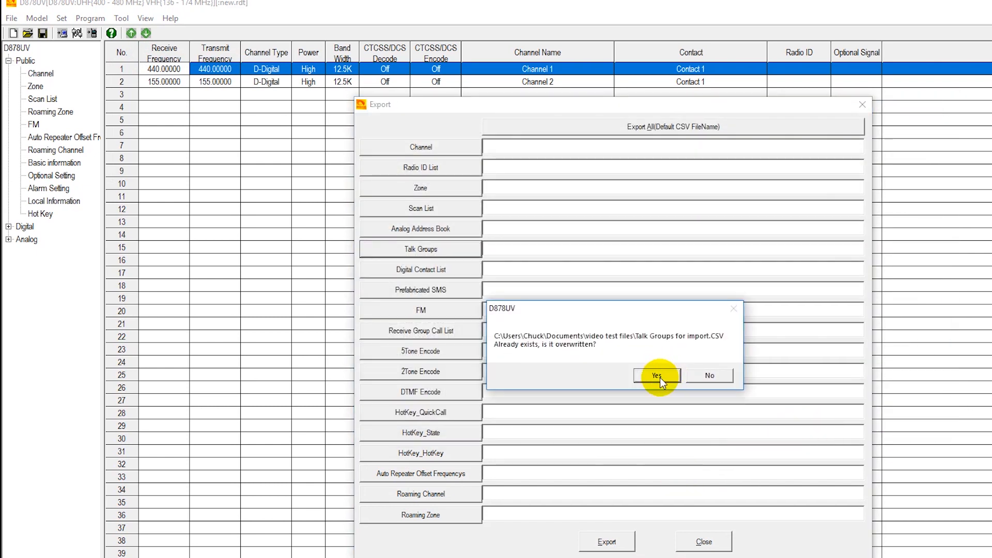
left_click(660, 378)
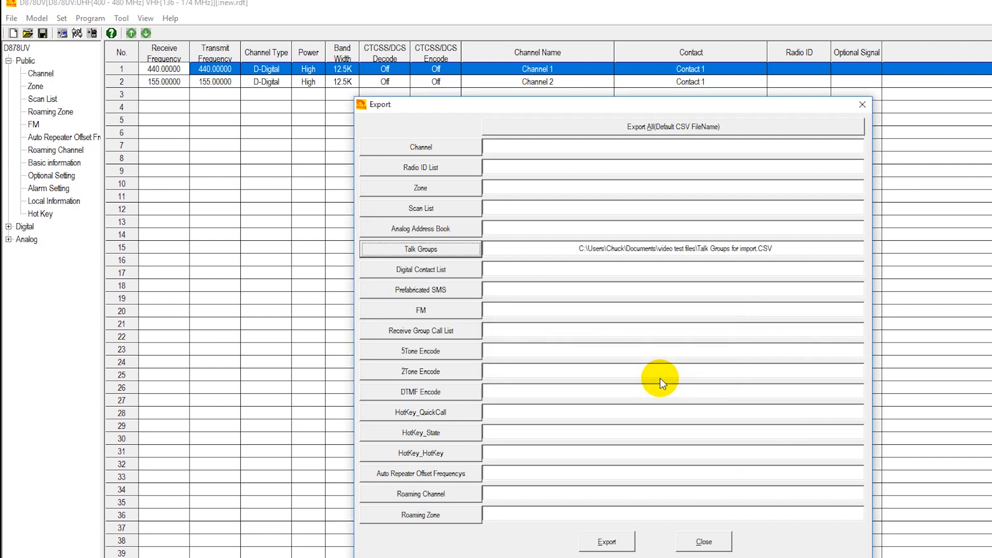
left_click(605, 541)
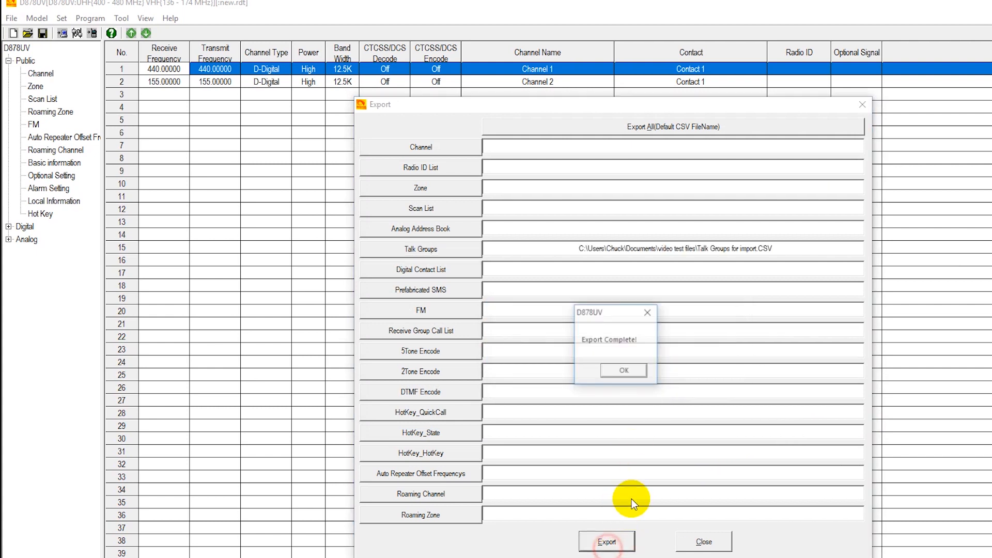
left_click(622, 370)
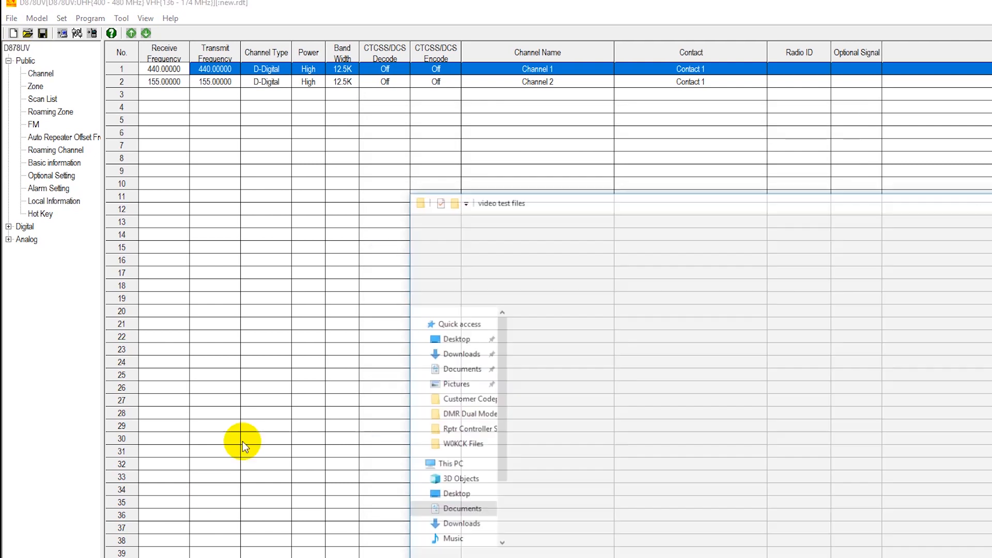
left_click(573, 309)
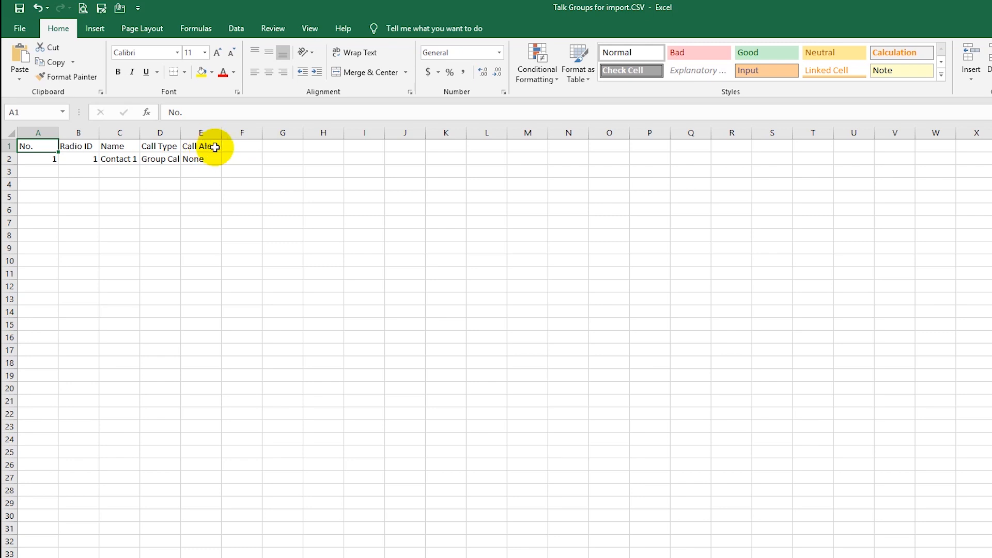
Switch to the browser and open the Talkgroups list under Data Visualisation on the BrandMeister website.
key("alt+Tab")
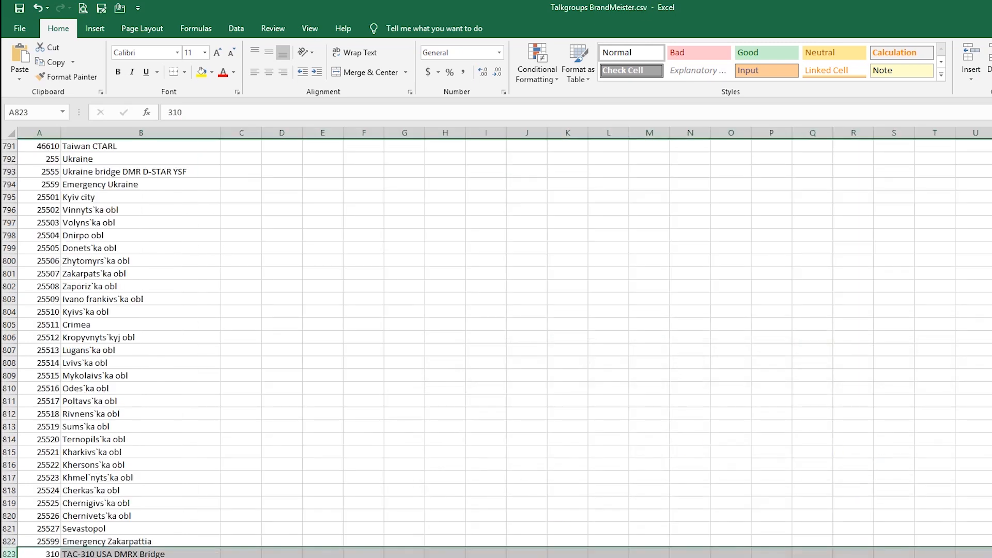
key("alt+Tab")
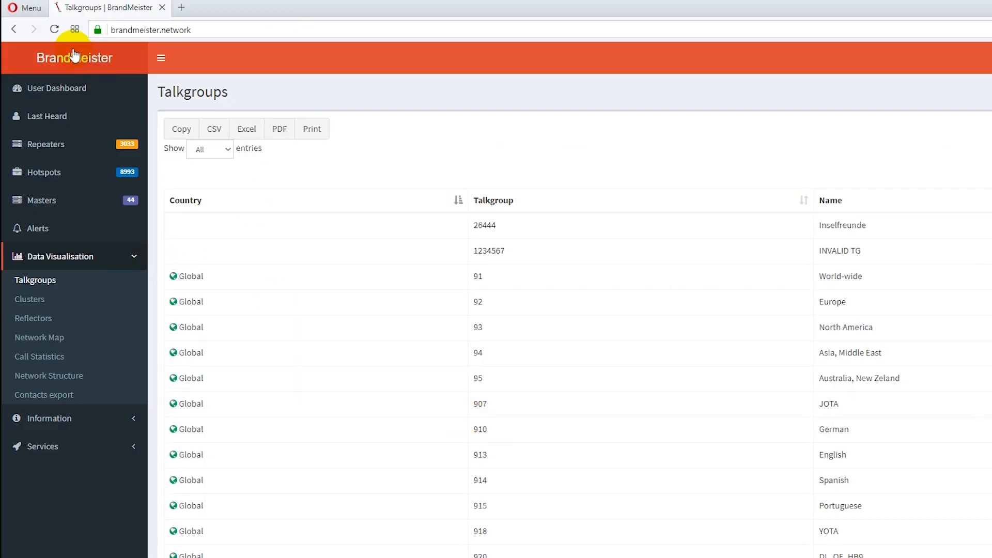
left_click(53, 66)
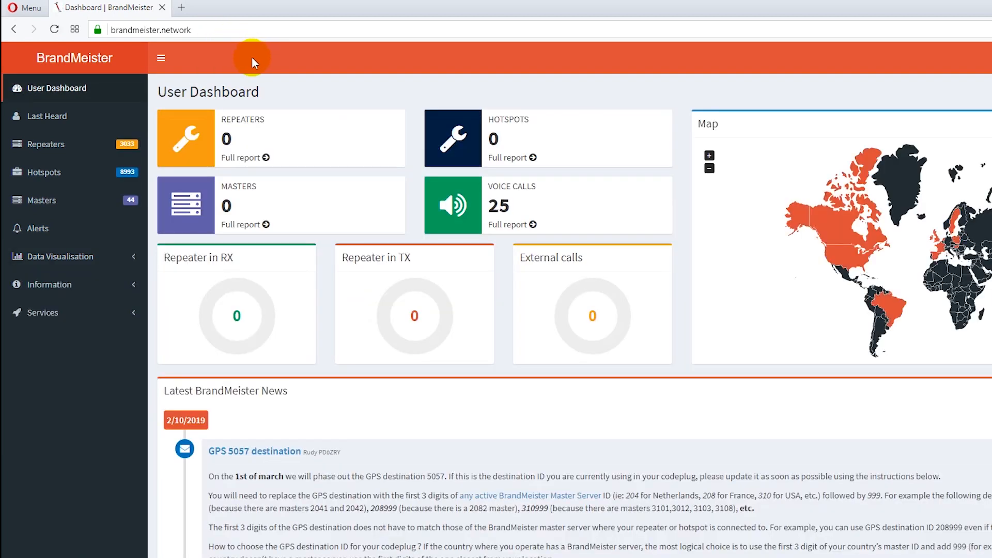
left_click(57, 264)
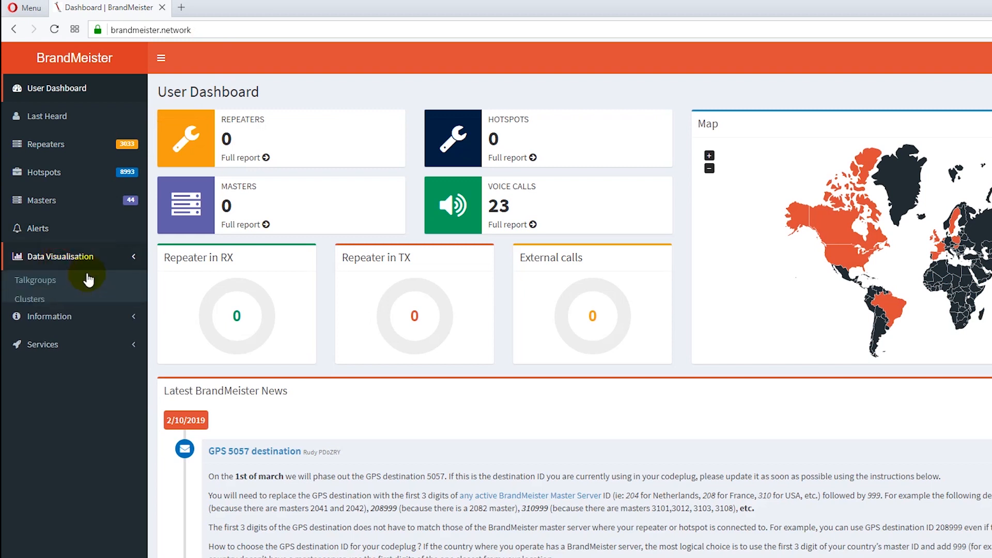
left_click(36, 280)
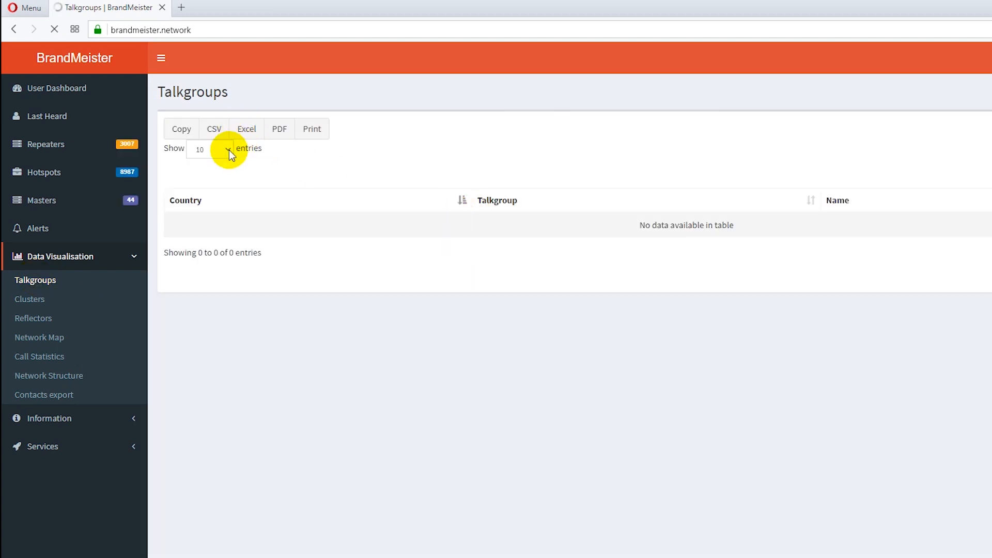
Show all entries in the Talkgroups table and check the entry count at the end of the list.
left_click(229, 150)
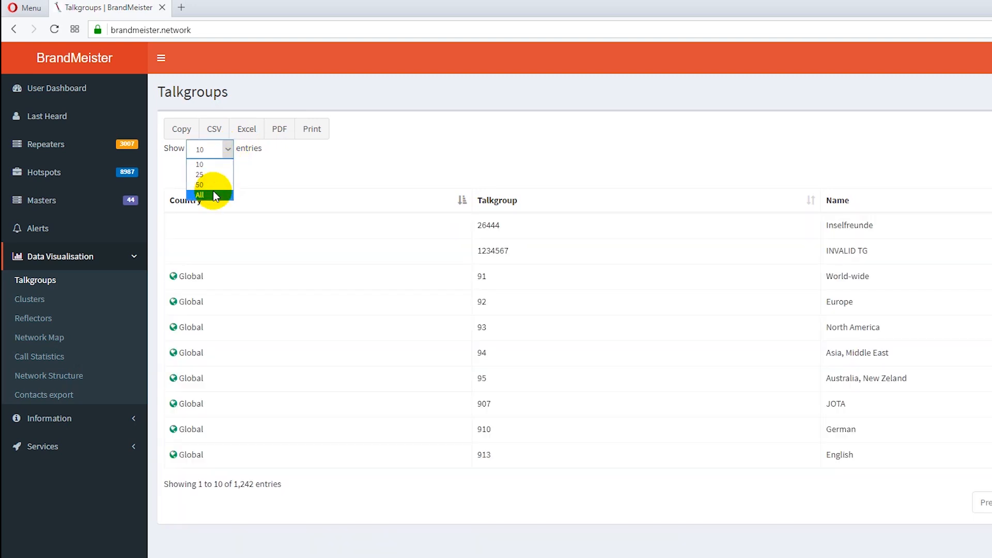
left_click(214, 195)
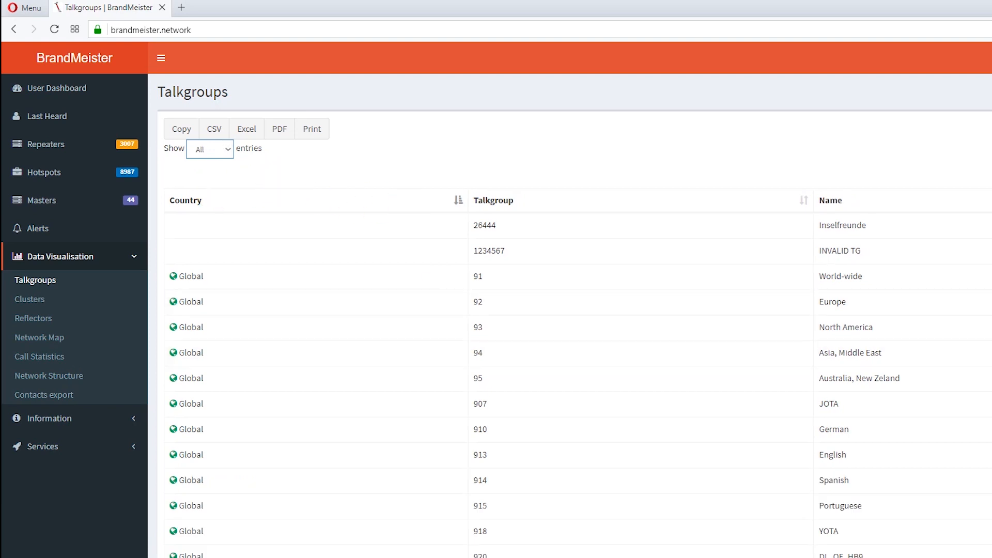
scroll(573, 300, "down", 20)
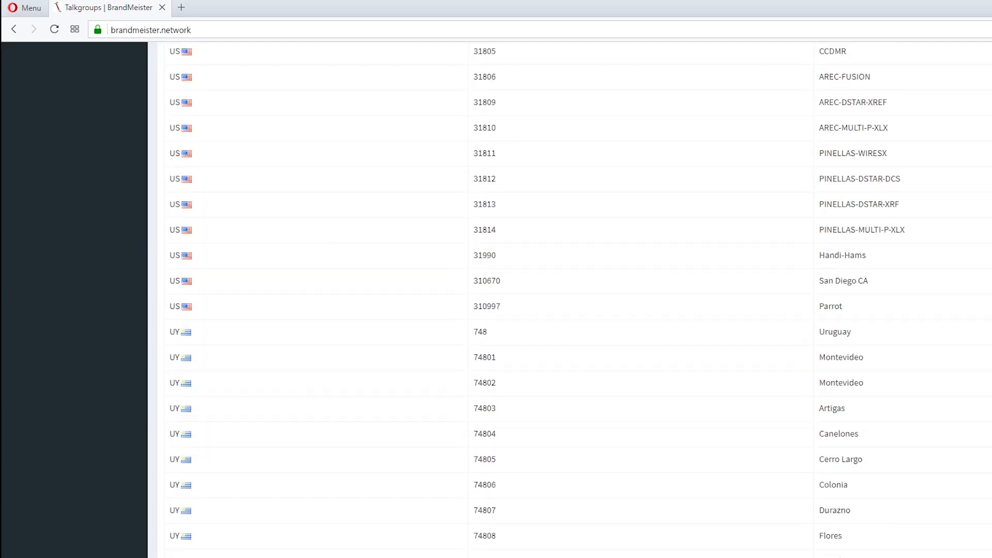
scroll(573, 300, "down", 8)
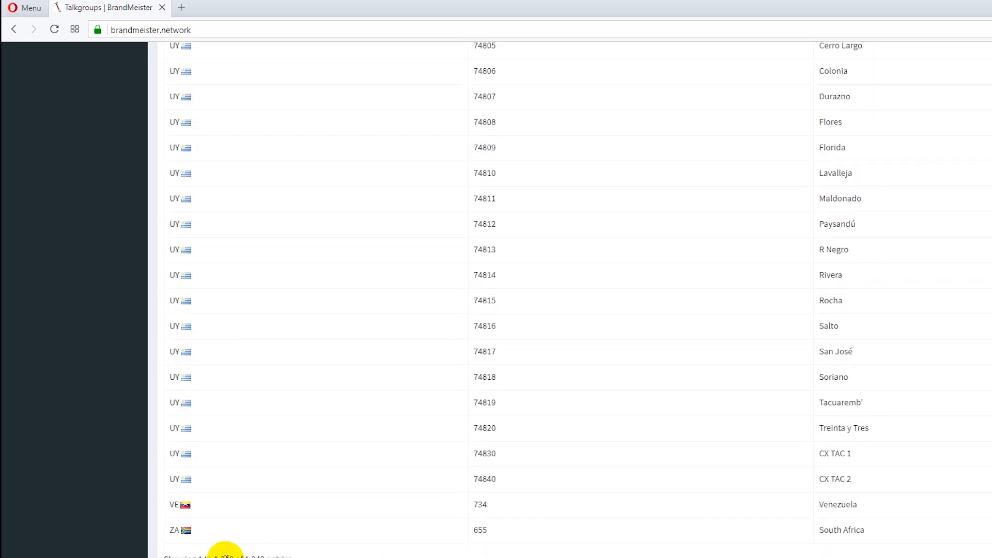
left_click_drag(214, 556, 348, 554)
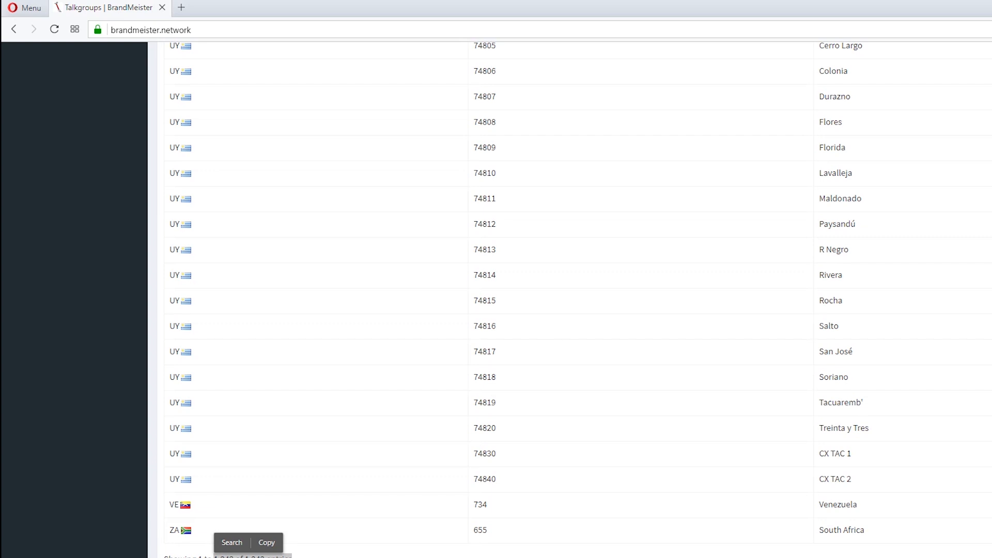
scroll(574, 300, "up", 20)
scroll(574, 300, "down", 20)
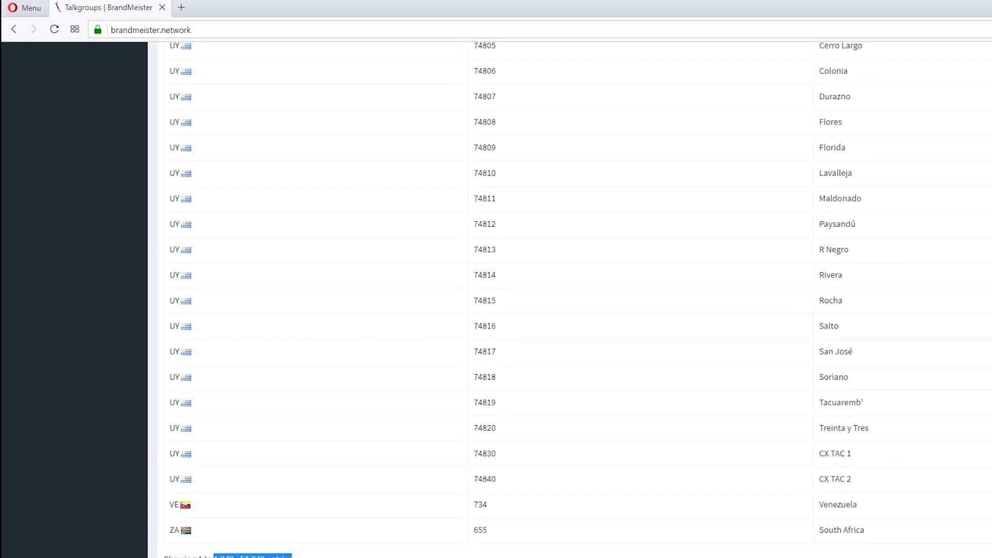
key("Home")
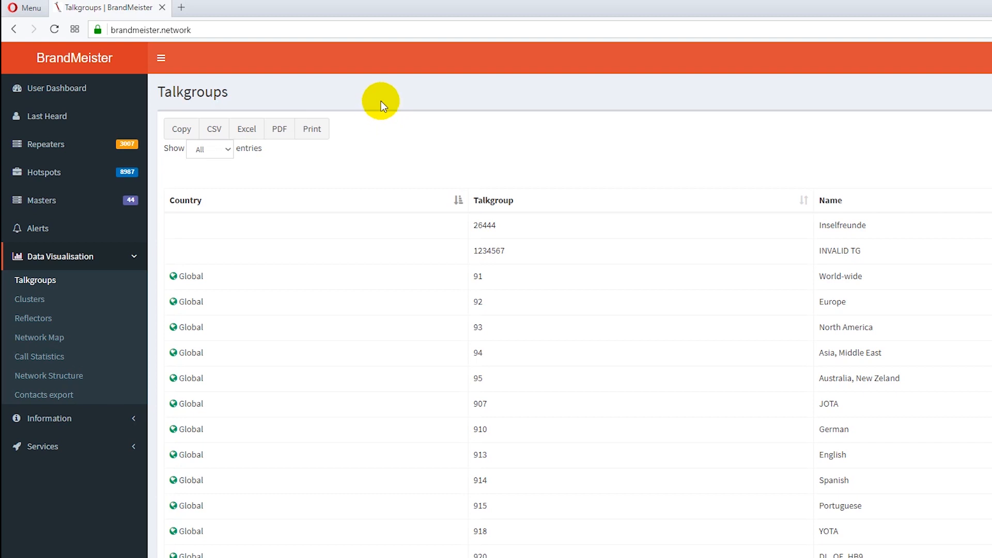
Export the full talkgroup table as CSV to the video test files folder, removing the extra spaces from the file name Talkgroups BrandMeister.csv.
left_click(210, 130)
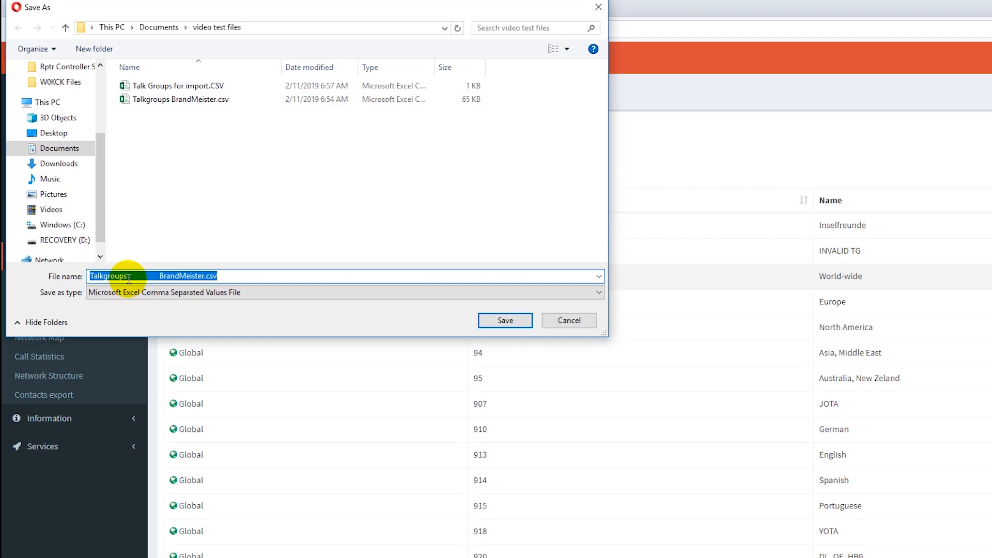
left_click_drag(129, 277, 159, 278)
key("BackSpace")
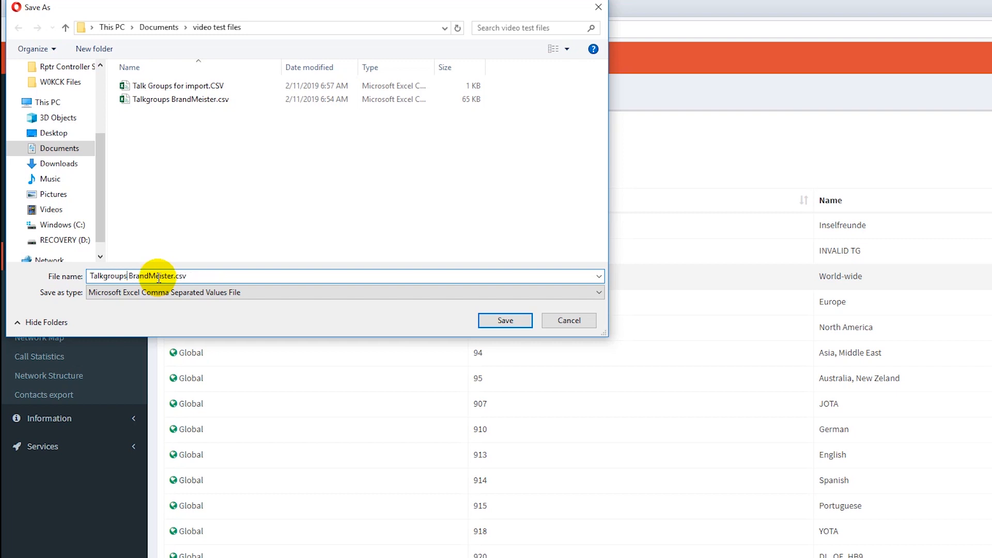
left_click(492, 324)
left_click(653, 339)
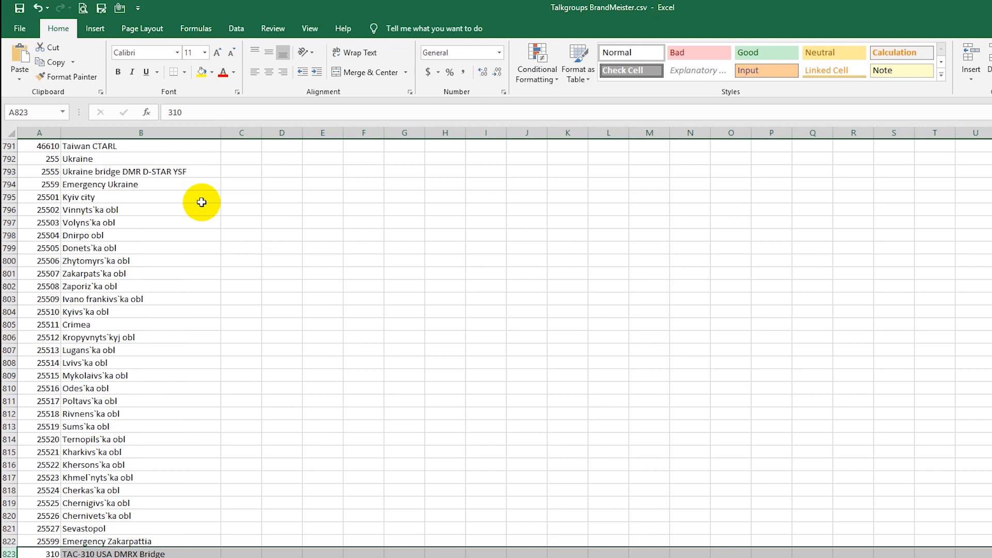
Switch to Excel, look through the open Talkgroups BrandMeister.csv workbook and close it.
scroll(161, 177, "up", 20)
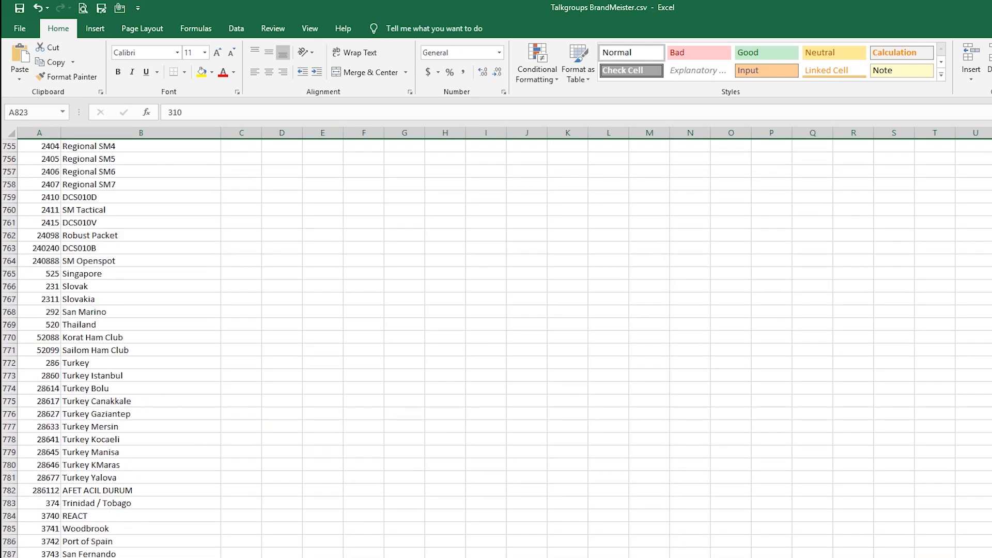
scroll(496, 346, "up", 20)
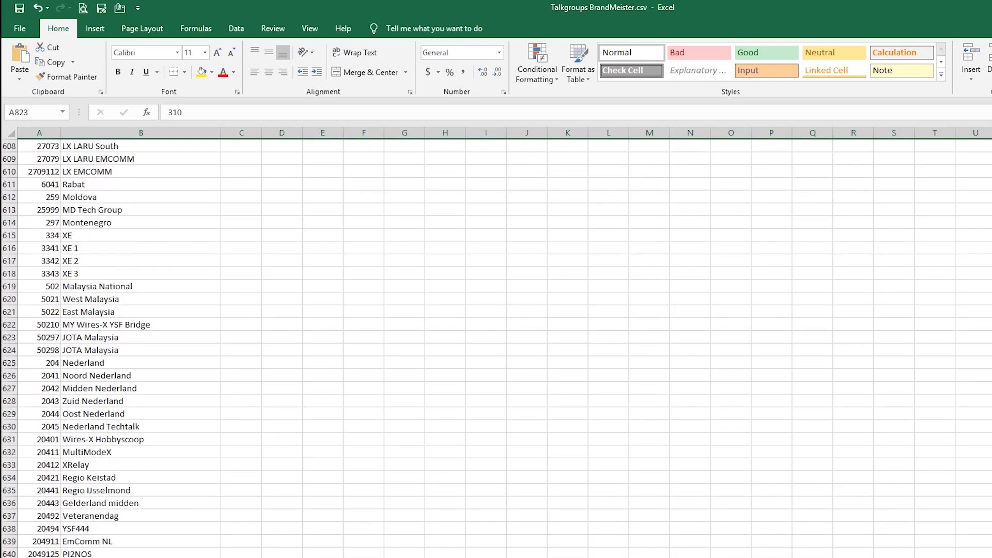
key("alt+F4")
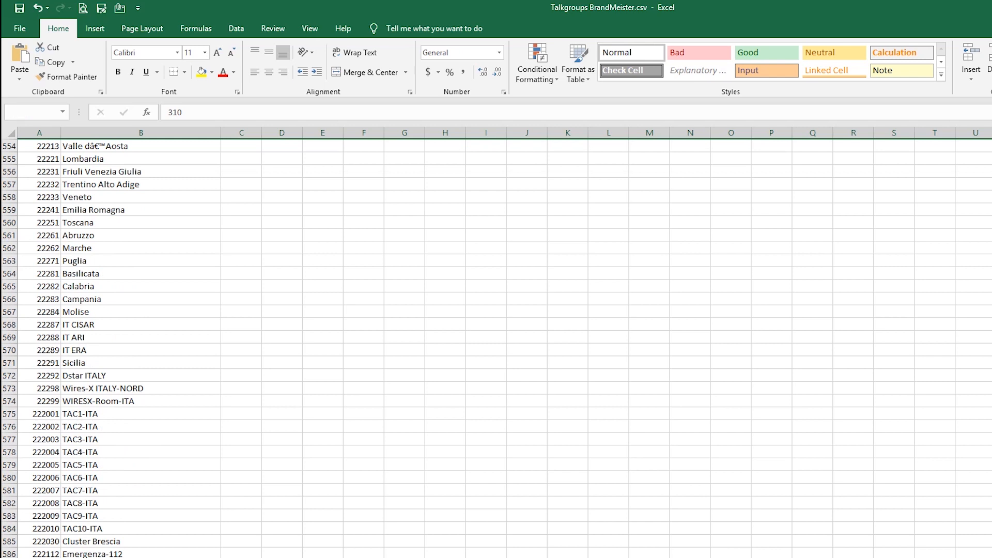
left_click(618, 352)
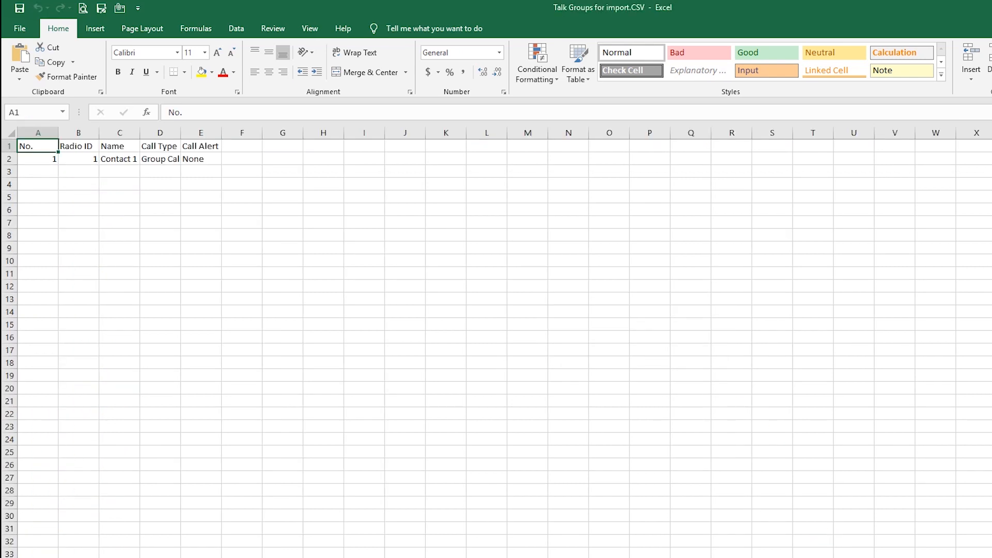
Open Talkgroups BrandMeister.csv from the video test files folder and auto-fit the widths of columns A to D.
key("alt+Tab")
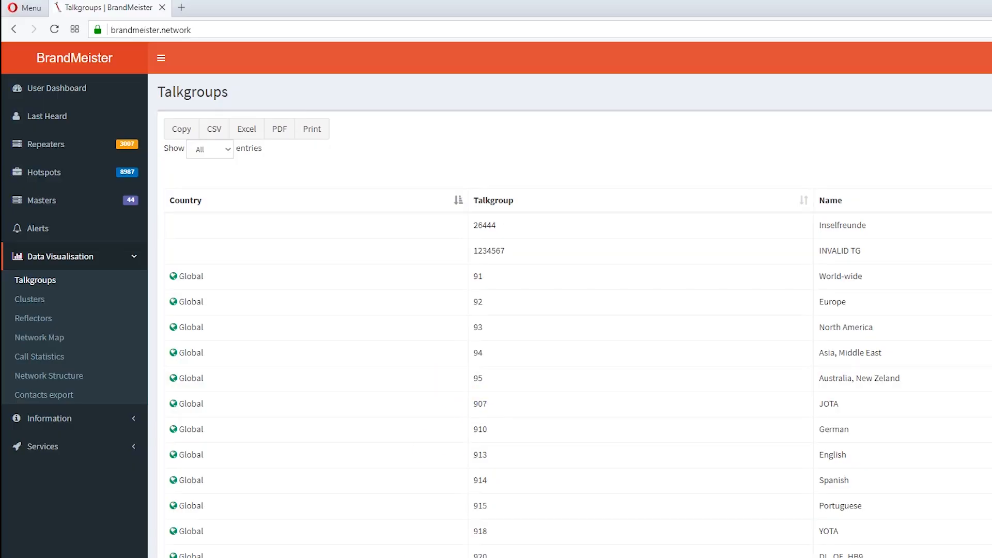
key("alt+Tab")
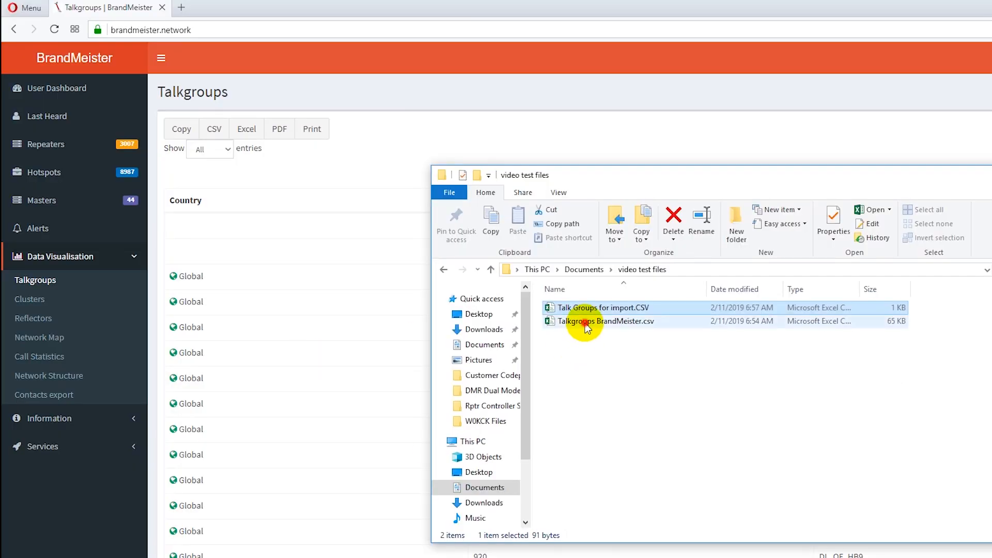
double_click(585, 325)
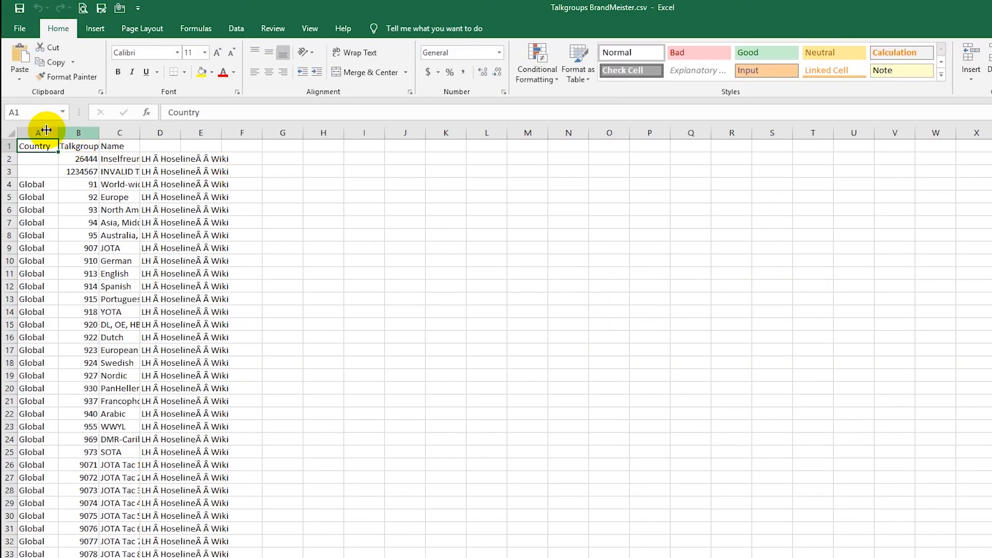
left_click_drag(31, 133, 156, 131)
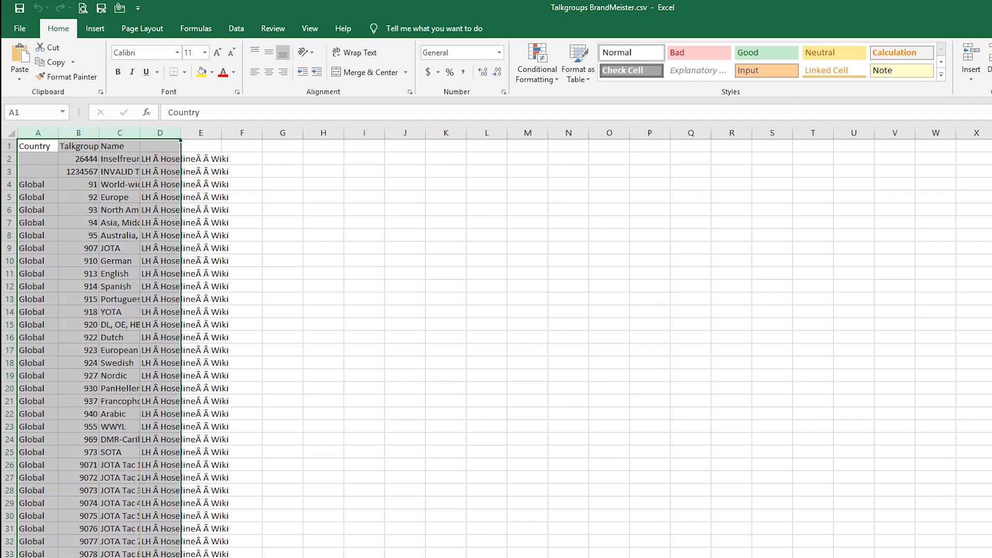
double_click(181, 133)
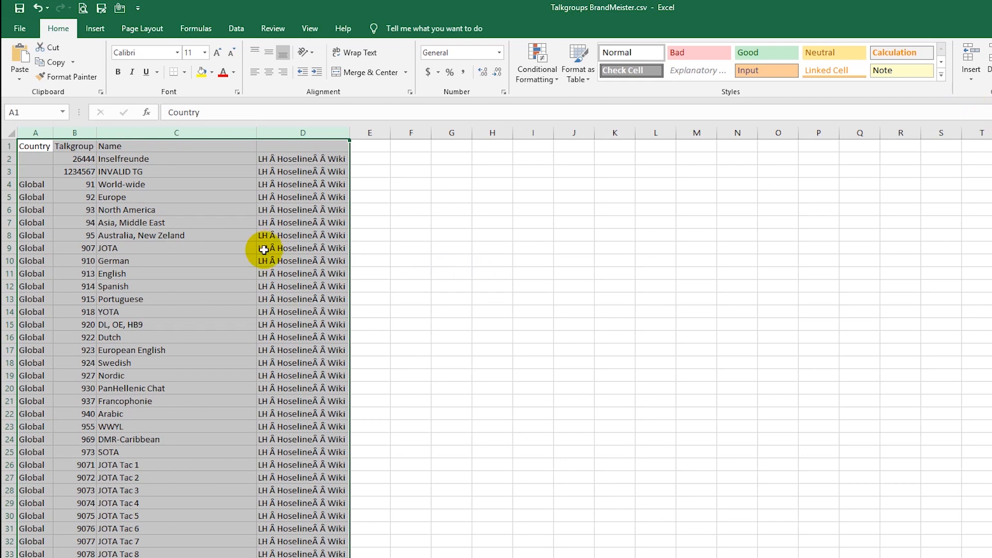
left_click(235, 184)
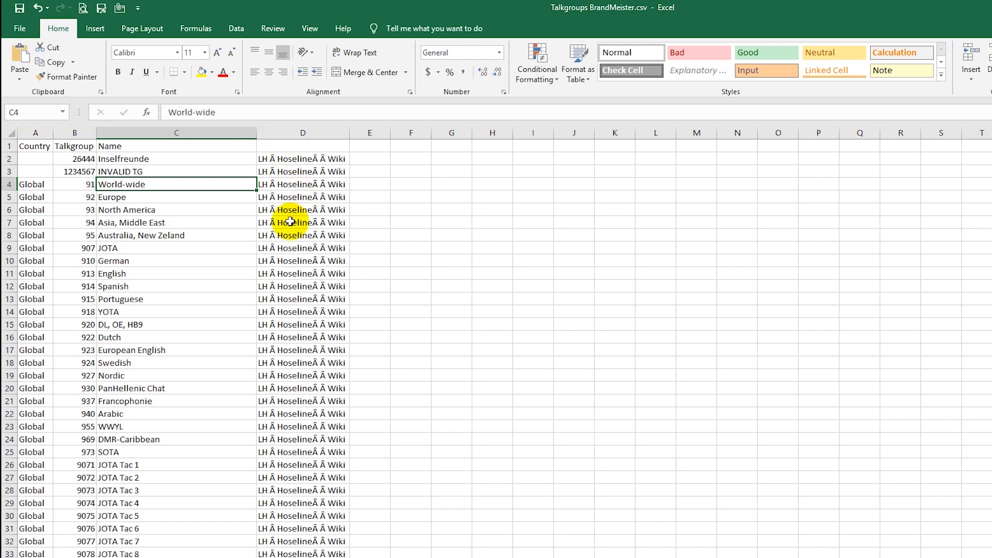
Clear the contents of column D with the Hoseline and Wiki text, and delete the Country column.
left_click(301, 131)
right_click(301, 131)
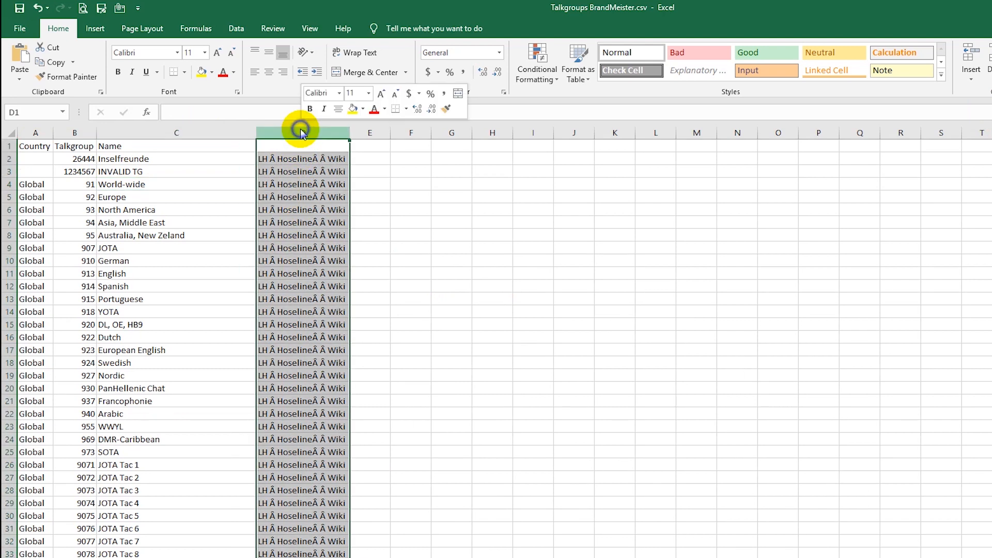
left_click(334, 249)
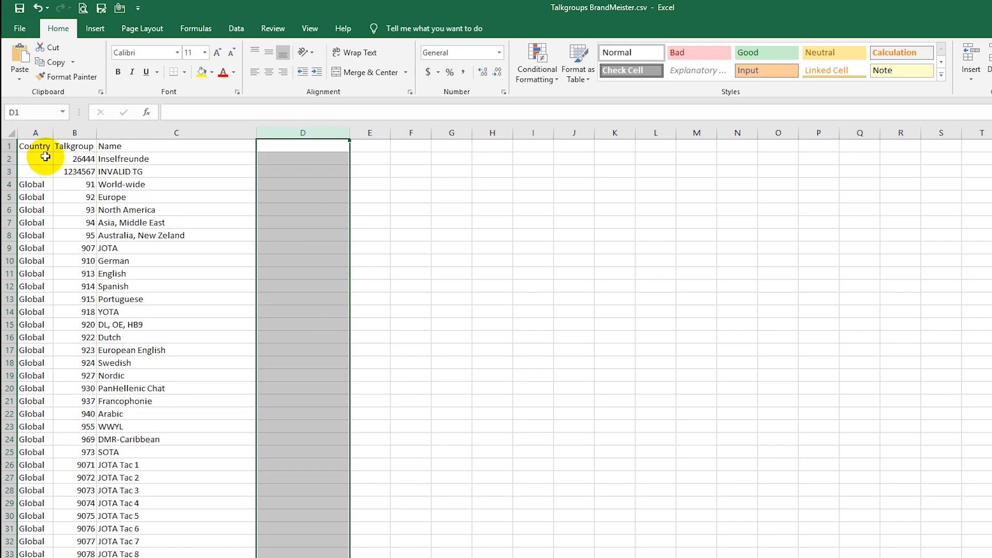
left_click(34, 131)
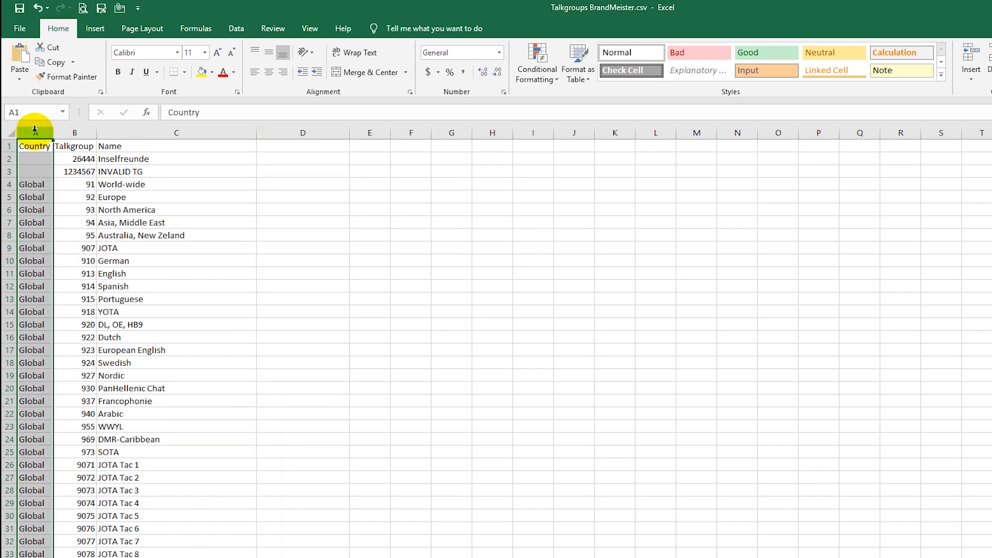
right_click(35, 130)
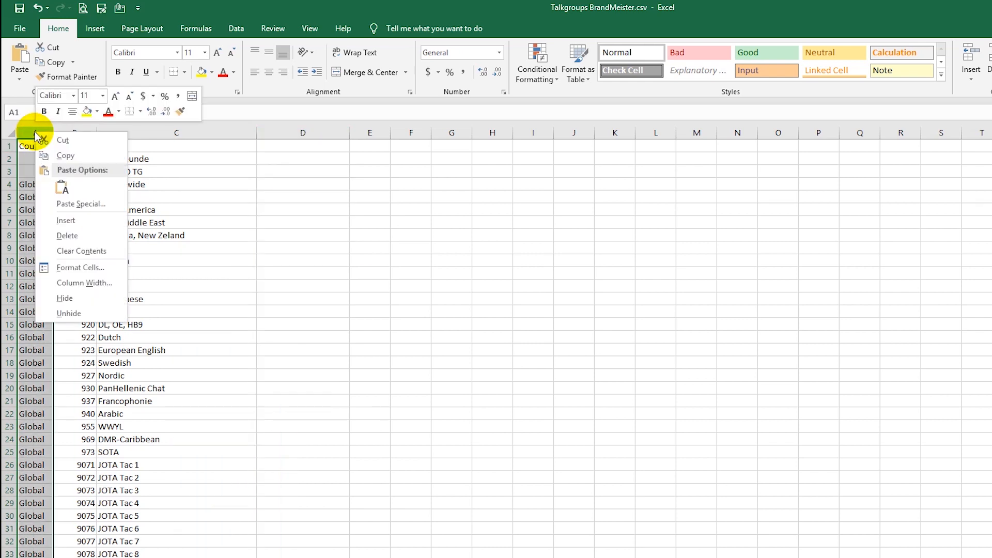
left_click(45, 233)
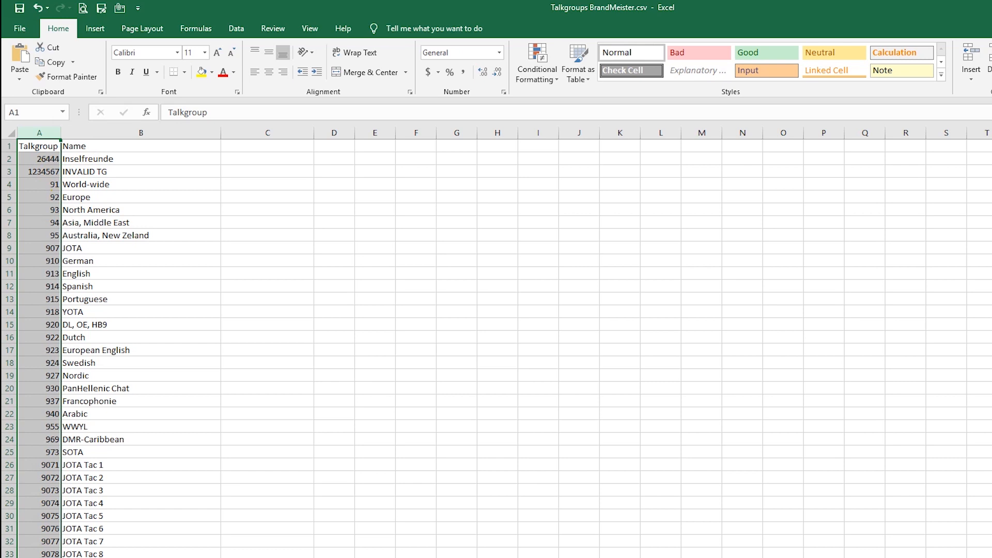
Copy the USA talkgroup numbers from 310 in A823 down to 310997 in A1218.
scroll(496, 347, "down", 20)
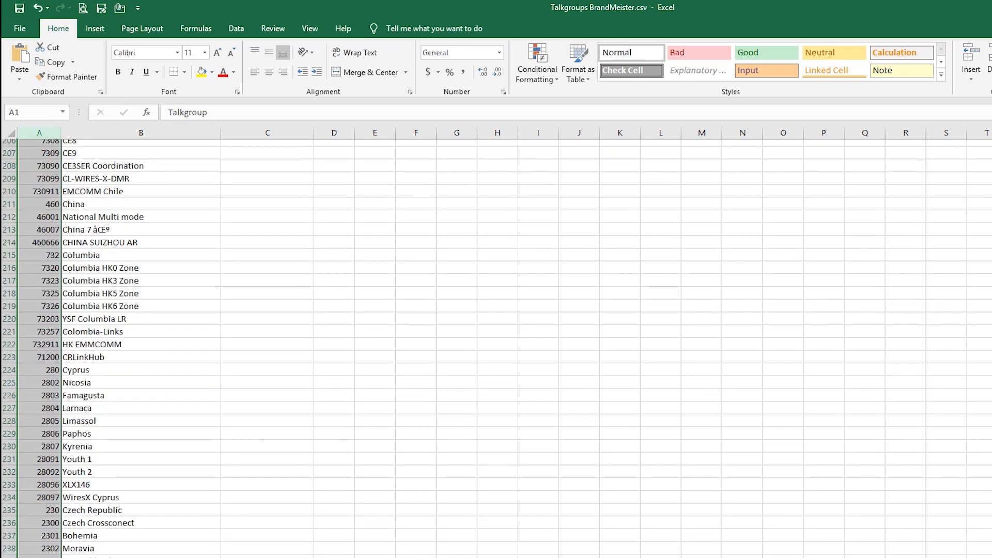
scroll(496, 346, "down", 20)
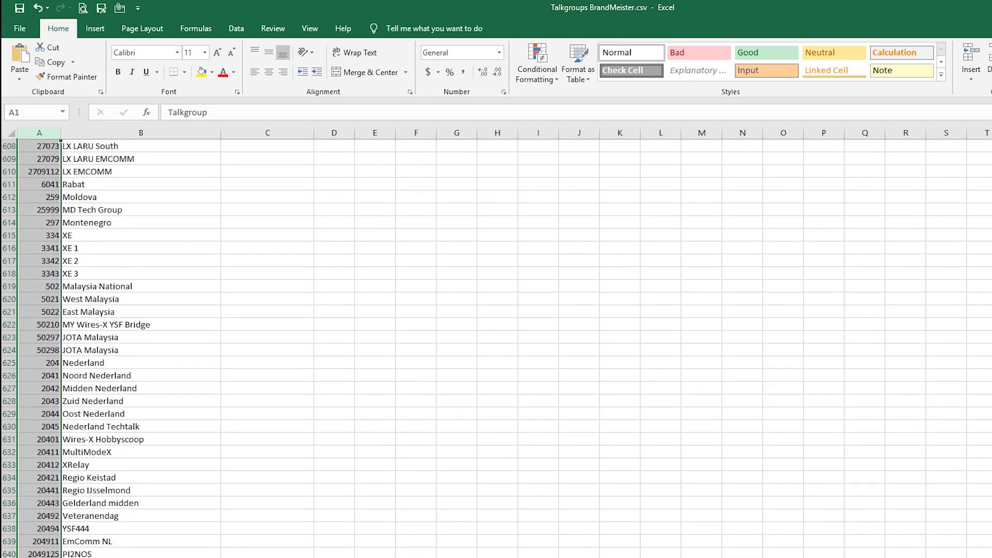
scroll(891, 403, "down", 20)
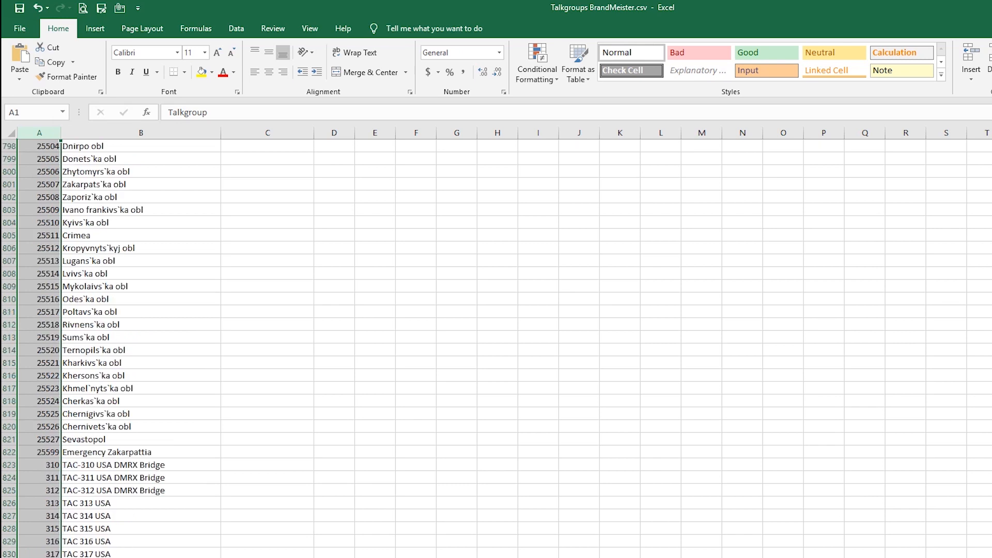
left_click(32, 466)
scroll(52, 445, "down", 6)
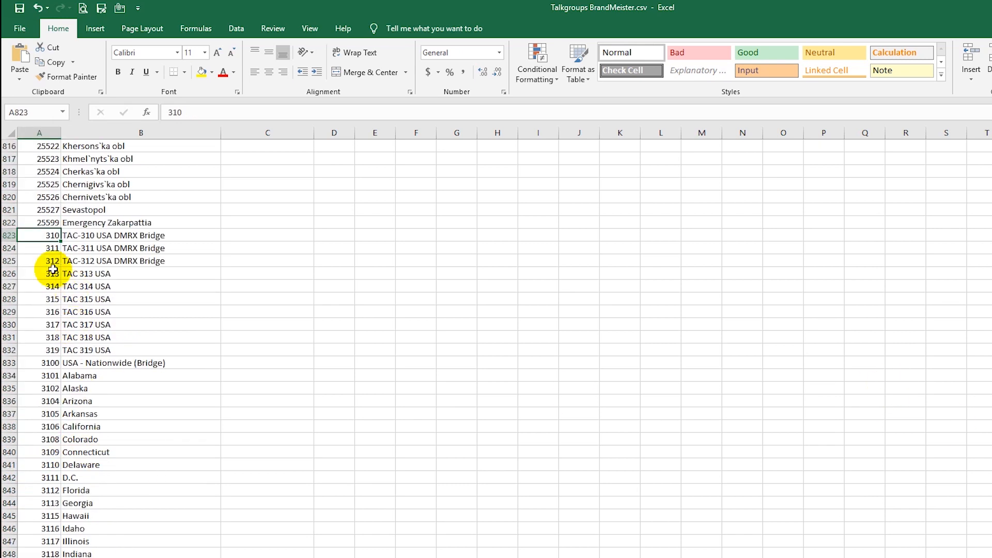
left_click_drag(44, 235, 36, 335)
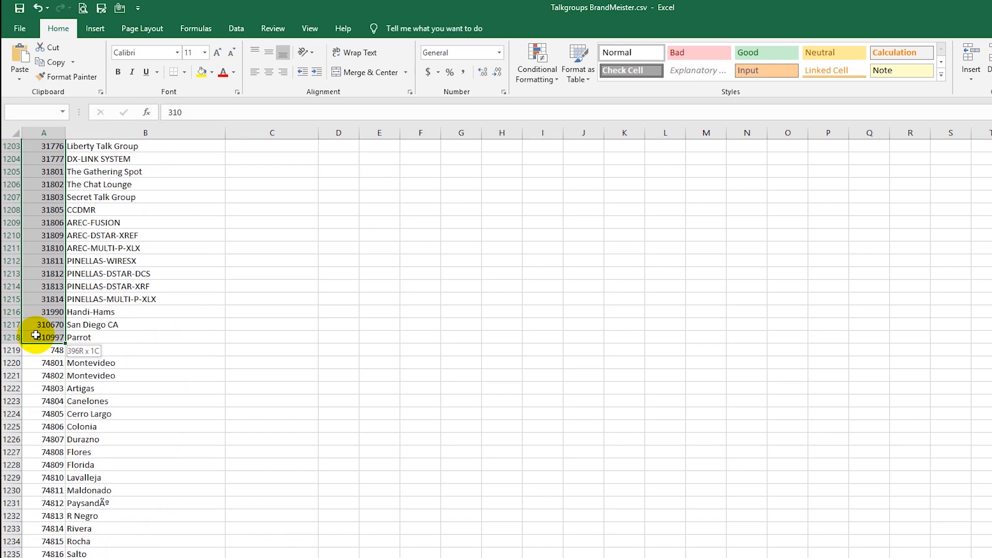
right_click(36, 336)
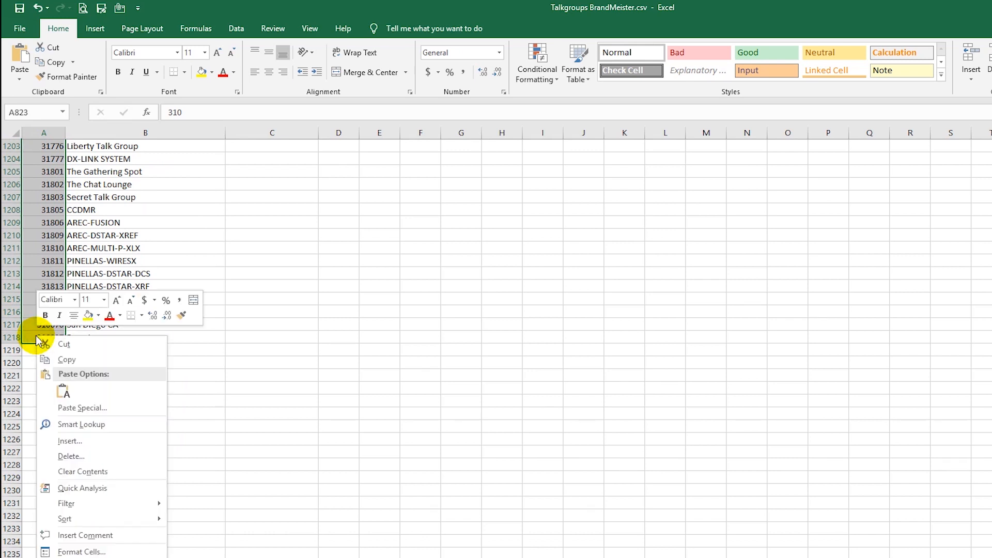
left_click(60, 362)
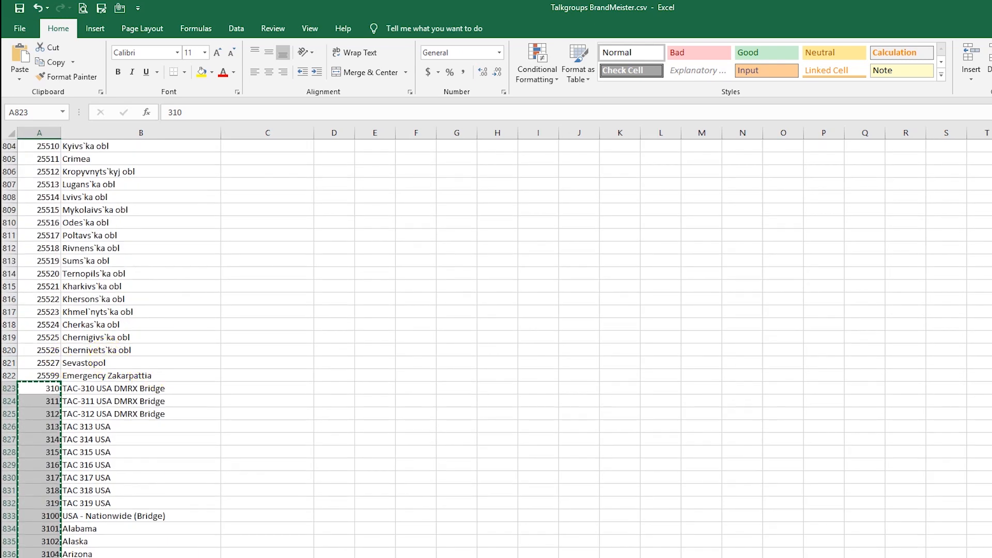
Switch to the Talk Groups for import.CSV workbook and paste the copied talkgroup numbers into the Radio ID column from B2.
key("alt+Tab")
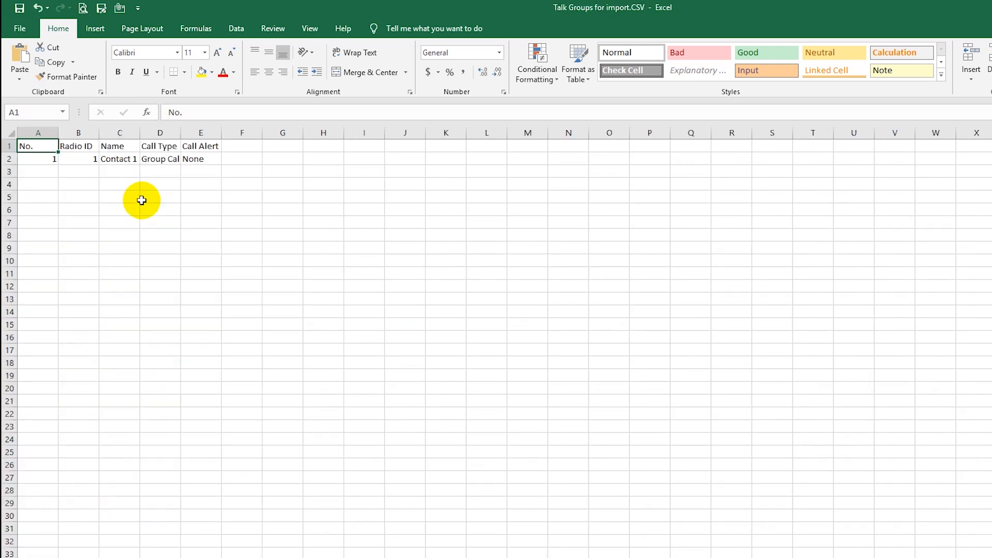
left_click(77, 160)
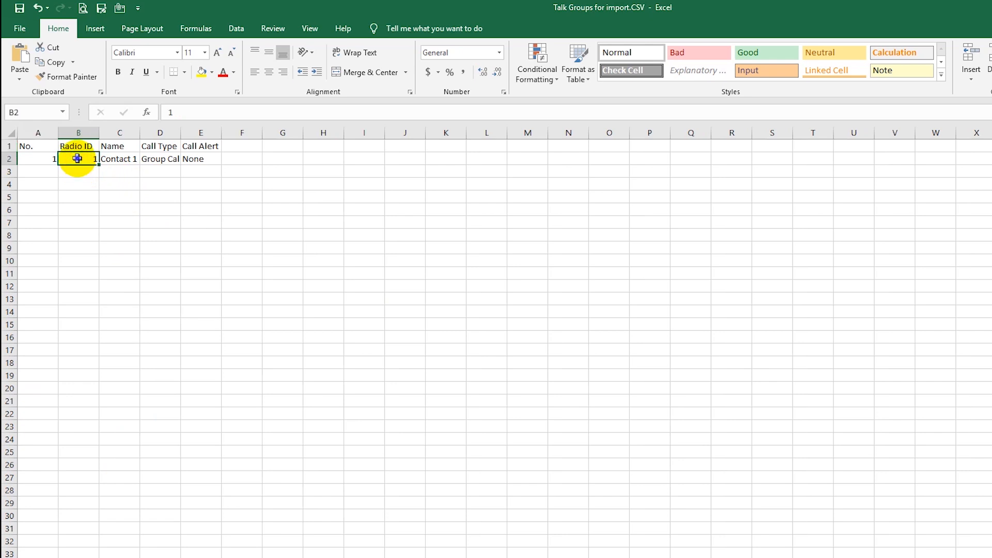
right_click(77, 160)
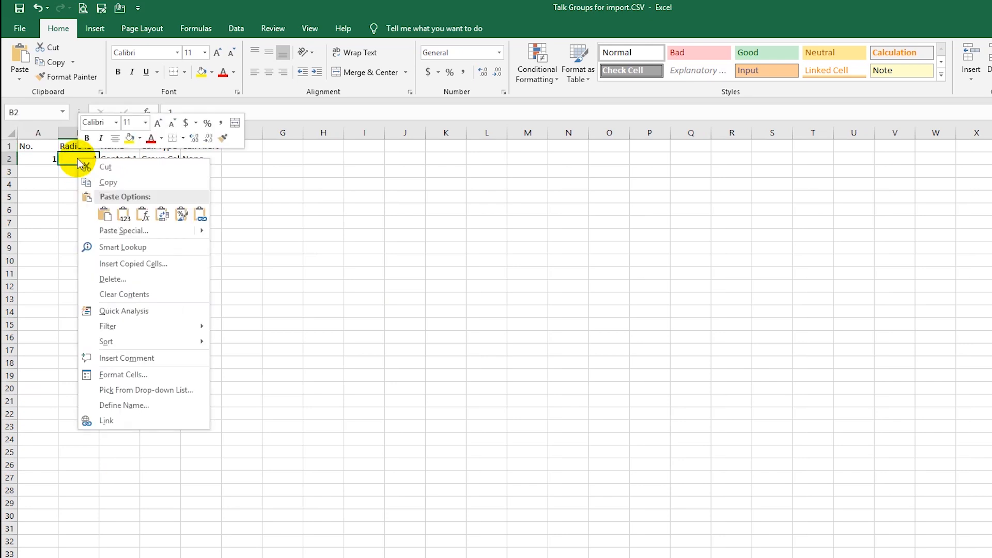
left_click(105, 215)
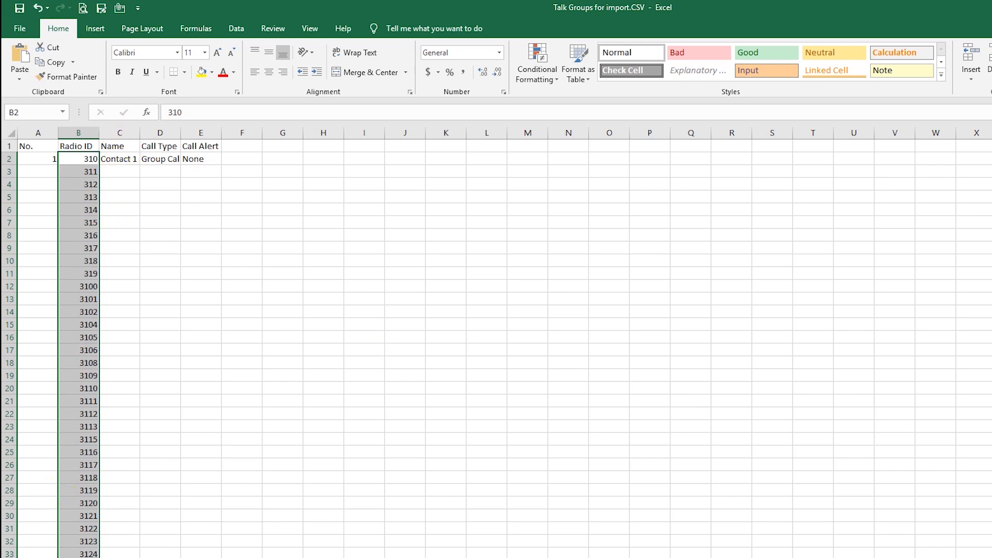
Copy the BrandMeister names from TAC-310 USA DMRX Bridge in B823 to Parrot in B1218, pasting them from C2 in Talk Groups for import.CSV.
key("alt+Tab")
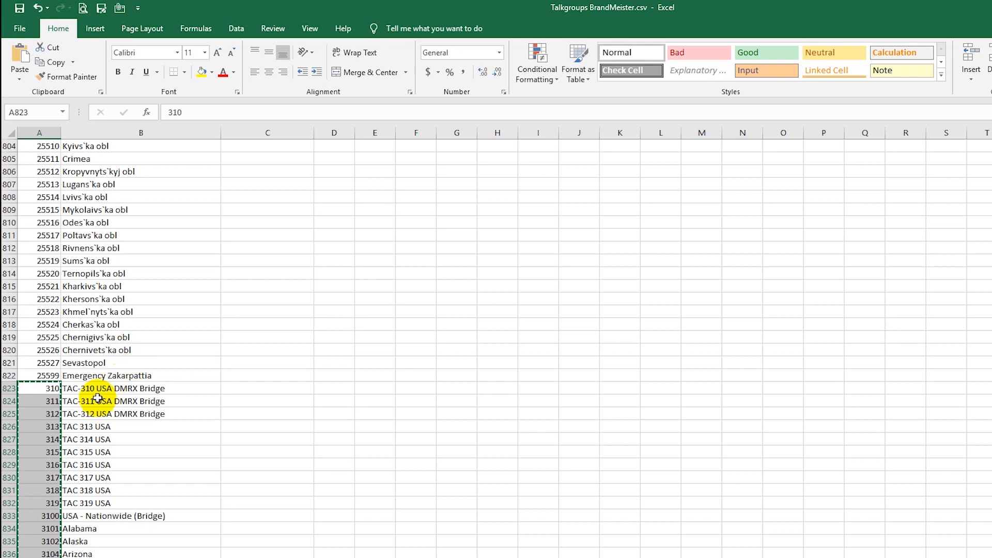
left_click_drag(86, 388, 90, 459)
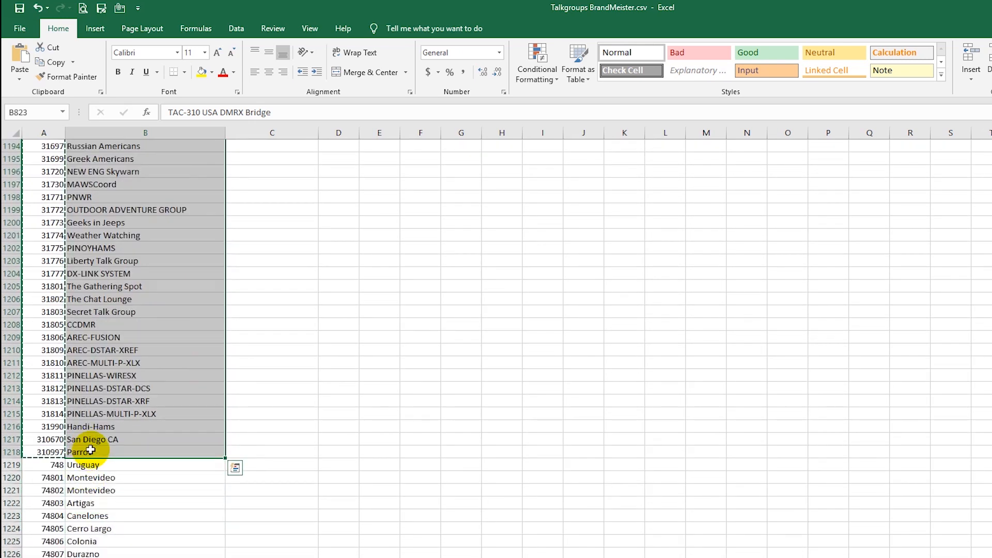
right_click(92, 450)
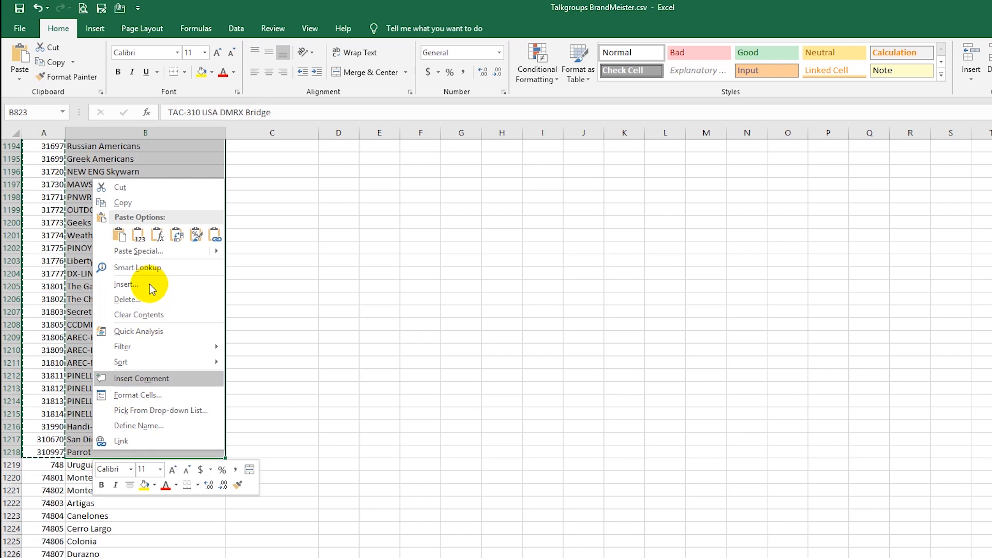
left_click(122, 203)
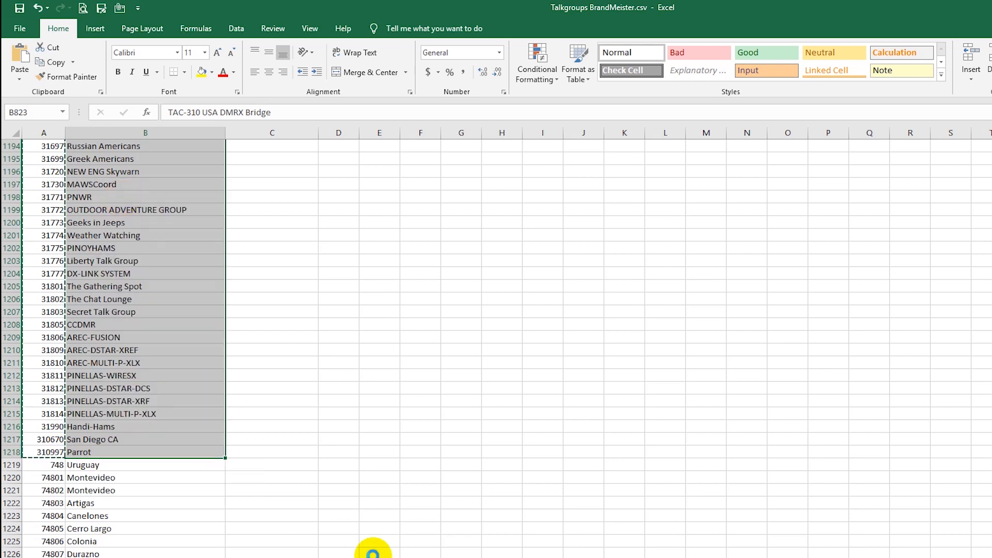
scroll(372, 553, "up", 20)
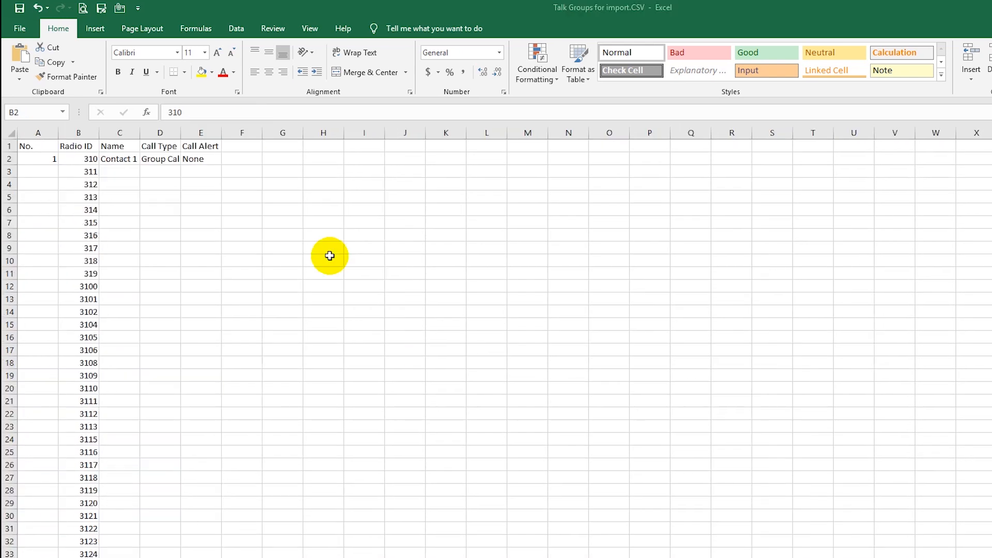
left_click(115, 160)
right_click(115, 160)
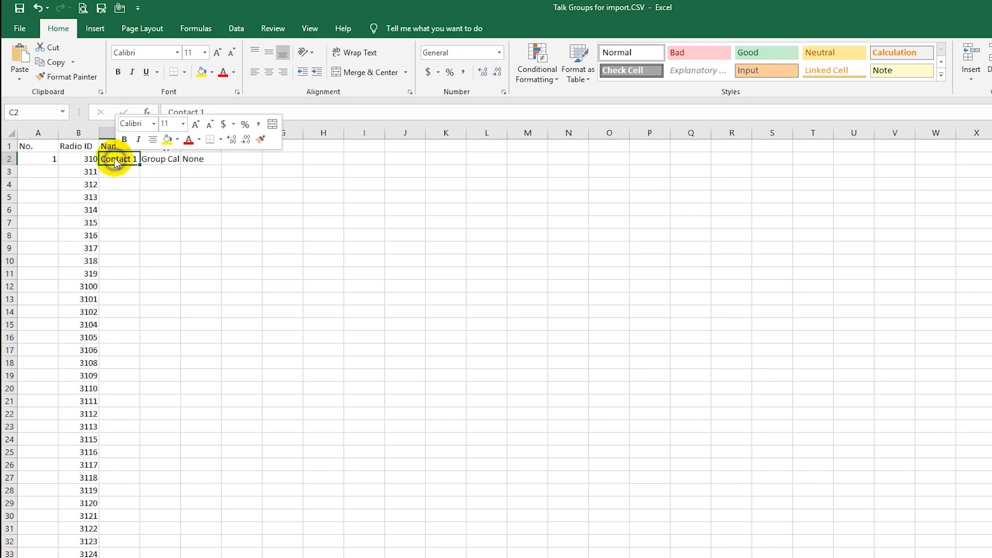
left_click(141, 216)
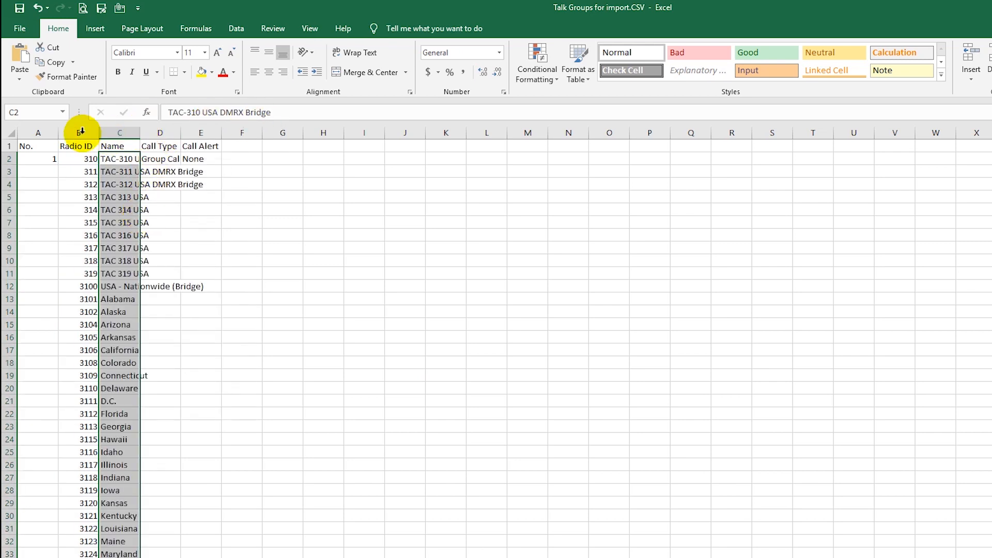
Auto-fit the widths of columns A to E in Talk Groups for import.CSV.
left_click(23, 132)
left_click_drag(183, 129, 204, 130)
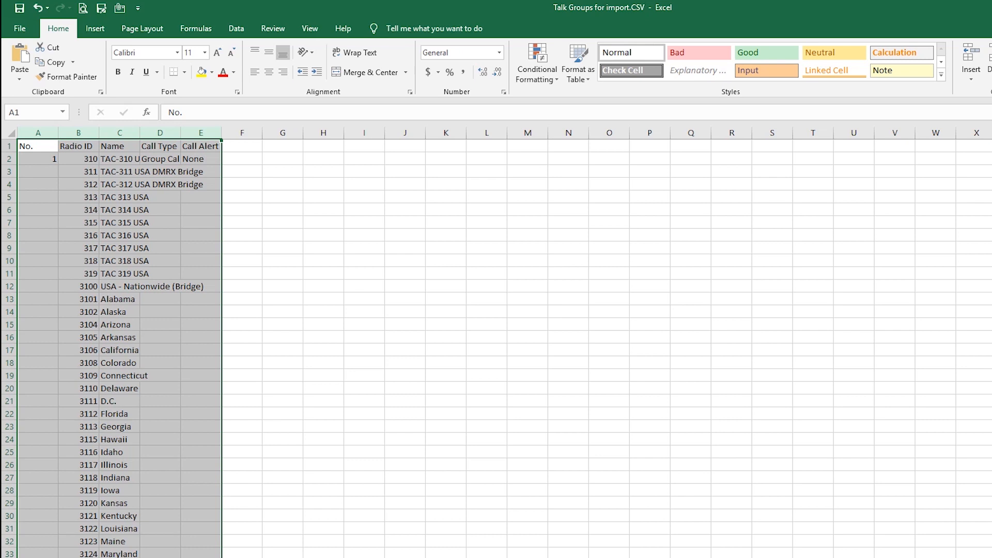
key("alt+h")
key("o")
key("i")
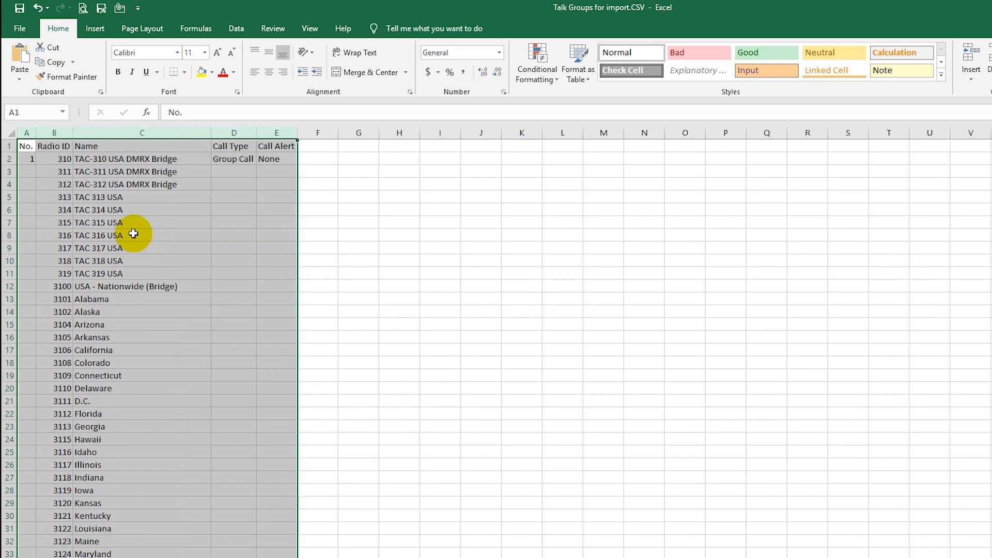
left_click(134, 235)
Fill Group Call from D2 down the Call Type column to the last talkgroup in row 397.
left_click(223, 161)
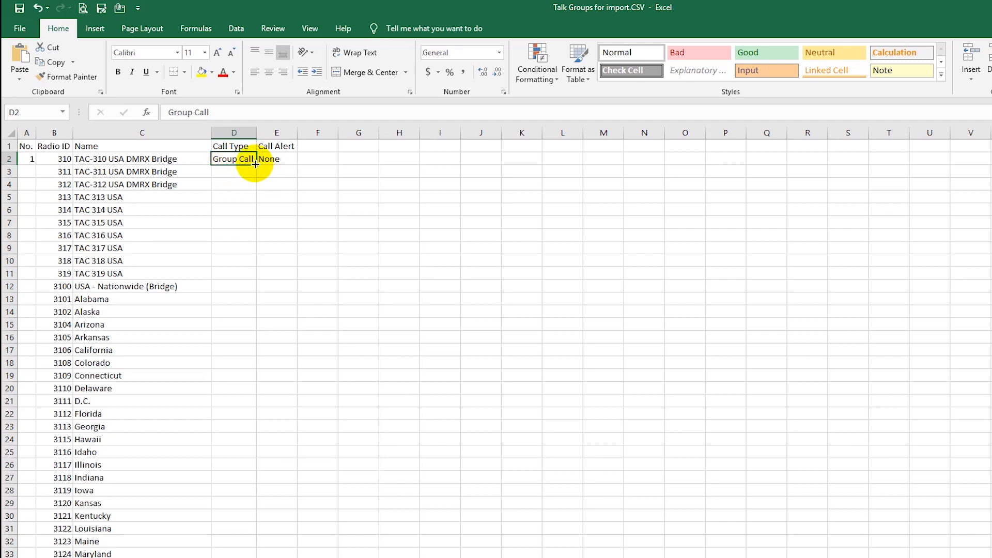
left_click_drag(256, 165, 257, 530)
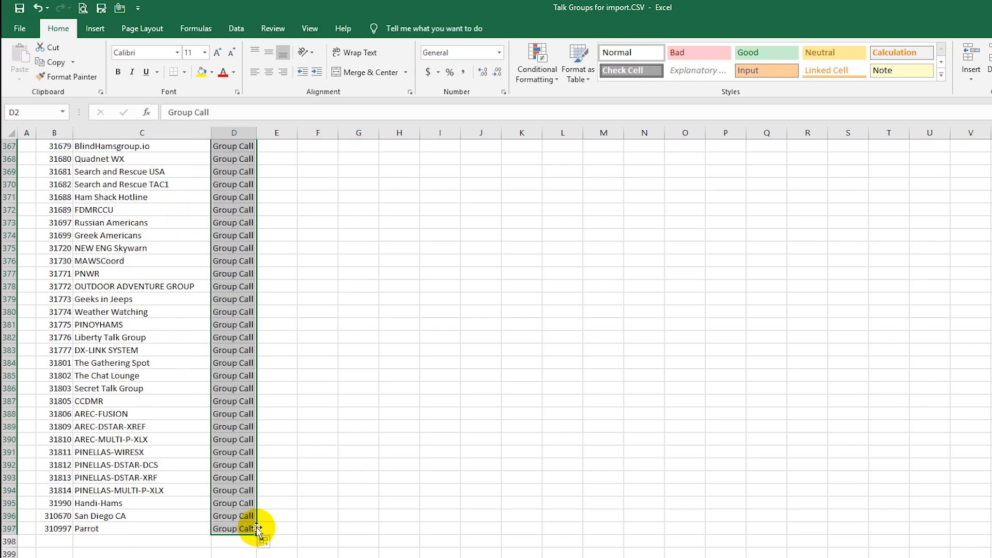
scroll(304, 471, "up", 20)
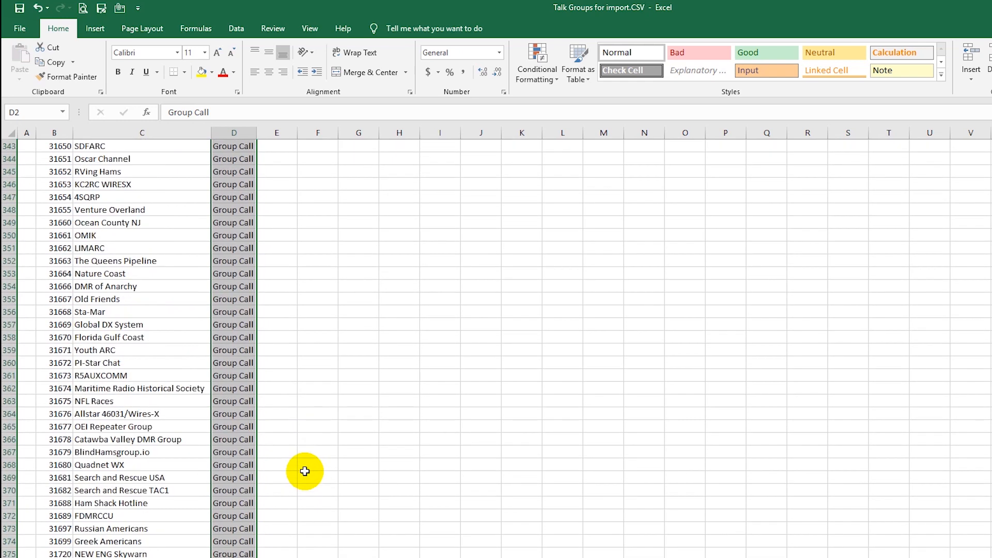
scroll(305, 471, "up", 20)
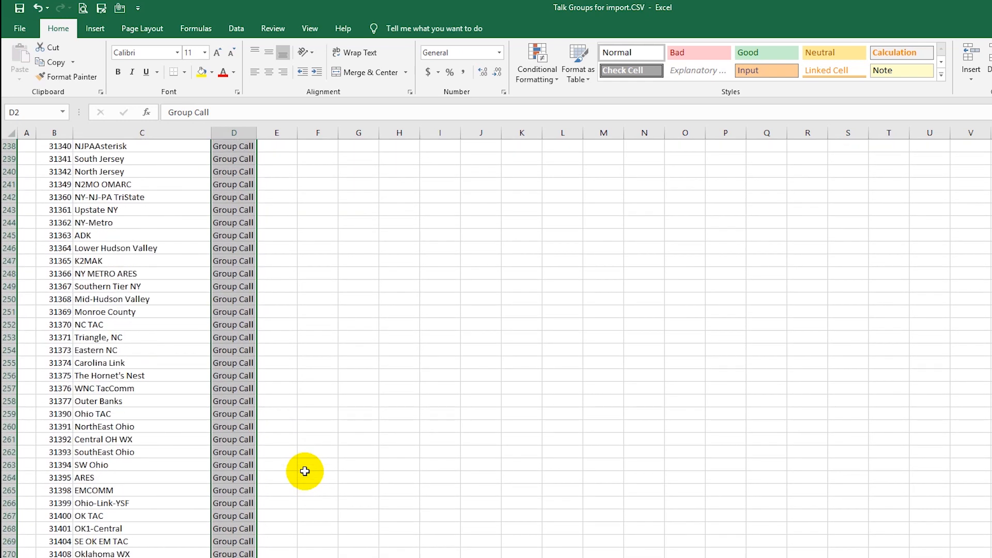
Add a talkgroup in row 398 with Radio ID 9990, name BM Parrot and call type Private Call.
scroll(305, 472, "up", 20)
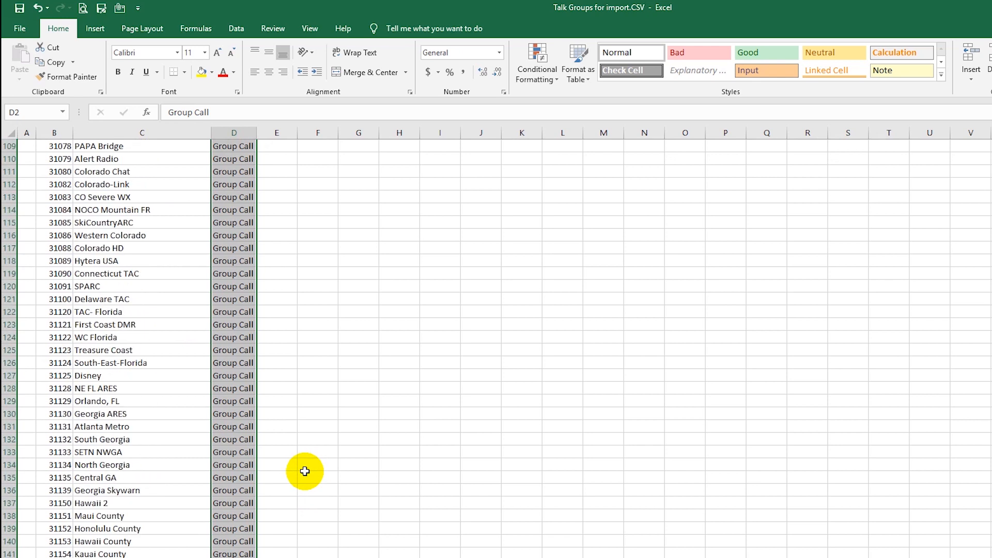
scroll(305, 471, "up", 20)
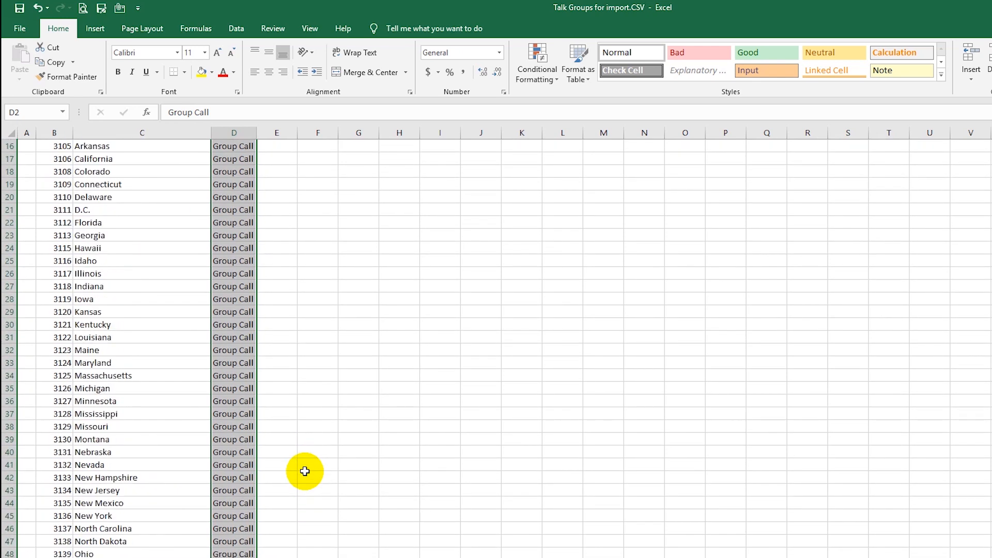
scroll(304, 471, "down", 20)
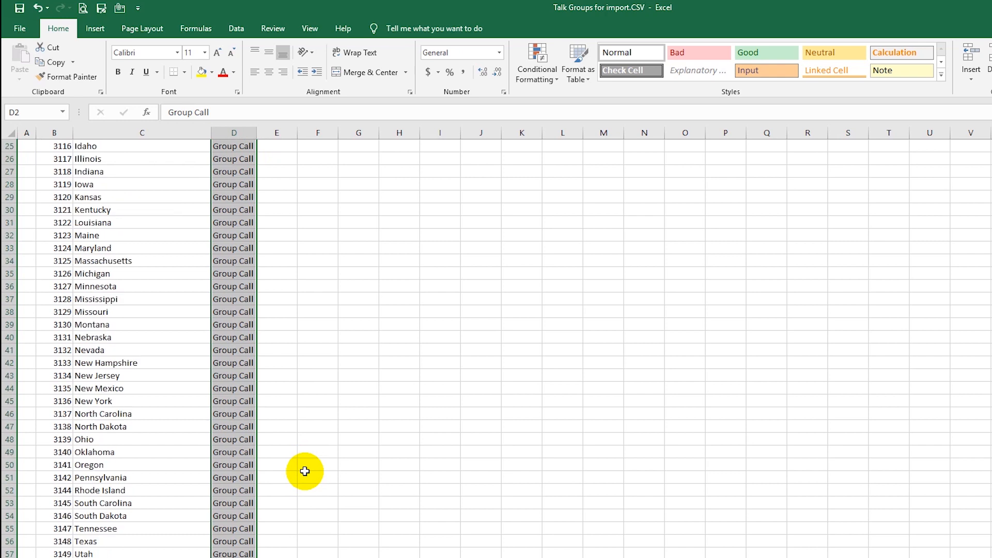
scroll(307, 468, "down", 20)
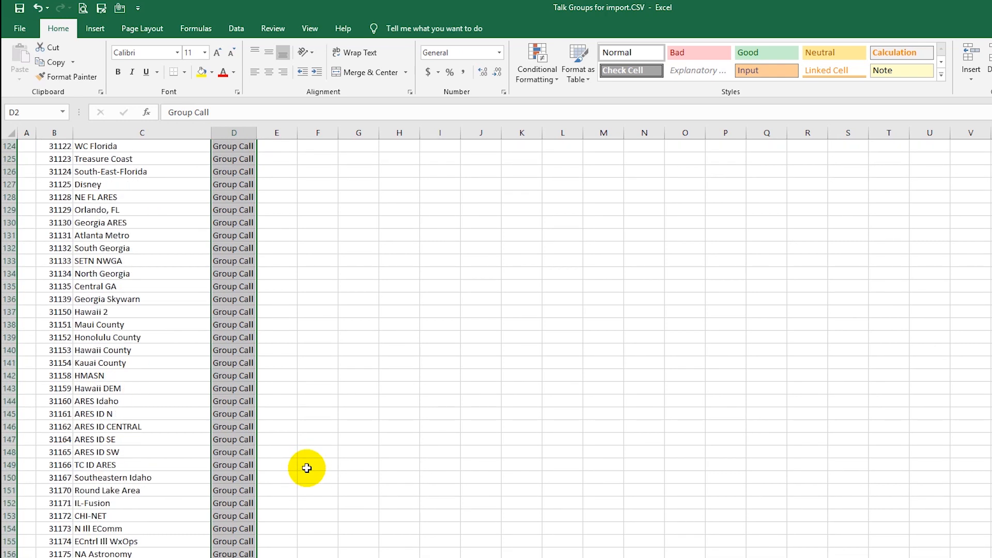
scroll(309, 470, "down", 20)
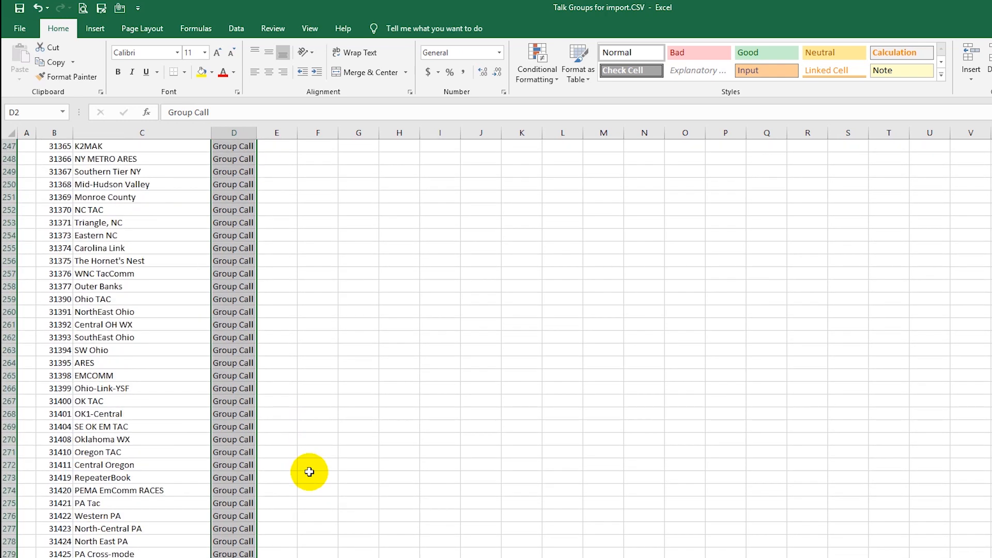
scroll(311, 468, "down", 12)
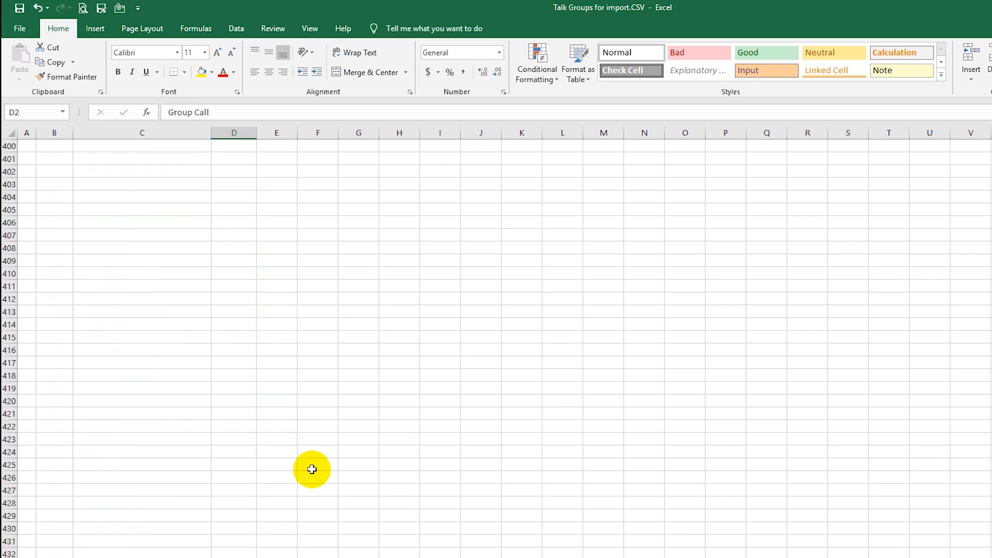
scroll(312, 467, "up", 11)
left_click(48, 430)
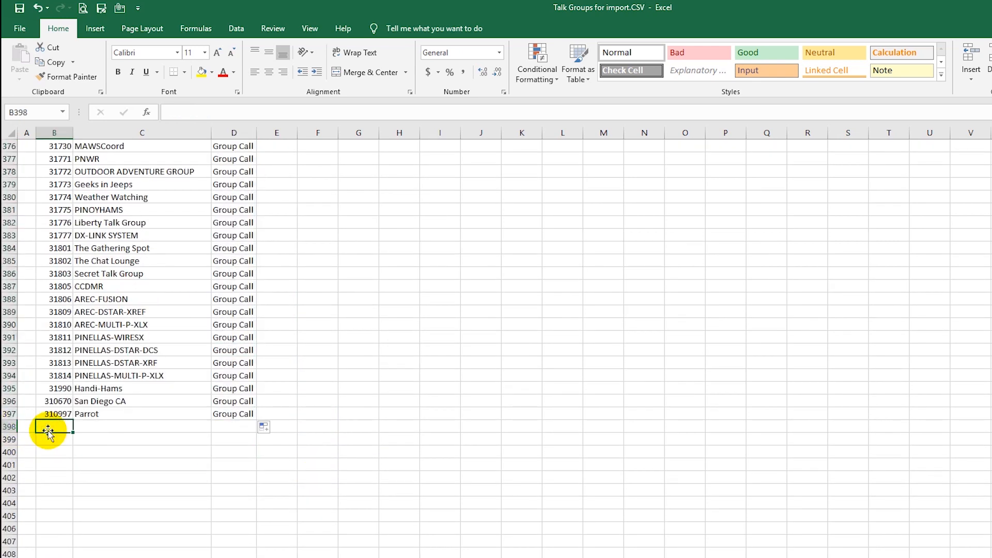
type("9990")
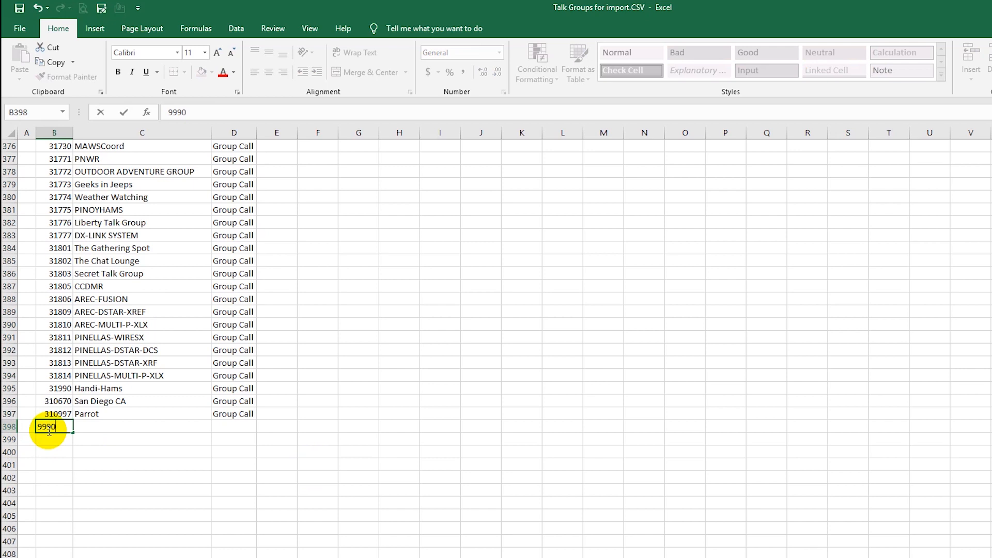
key("Tab")
type("BM")
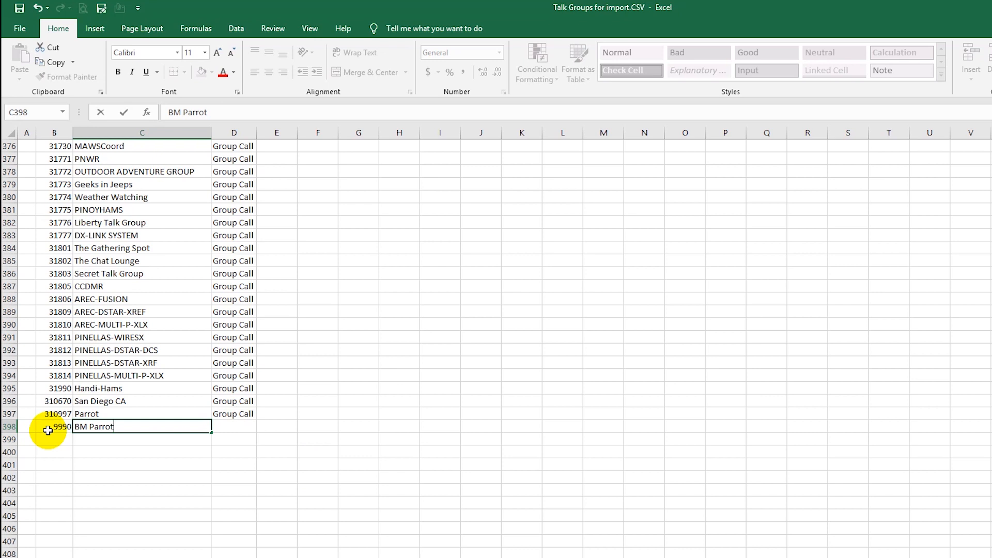
left_click(227, 424)
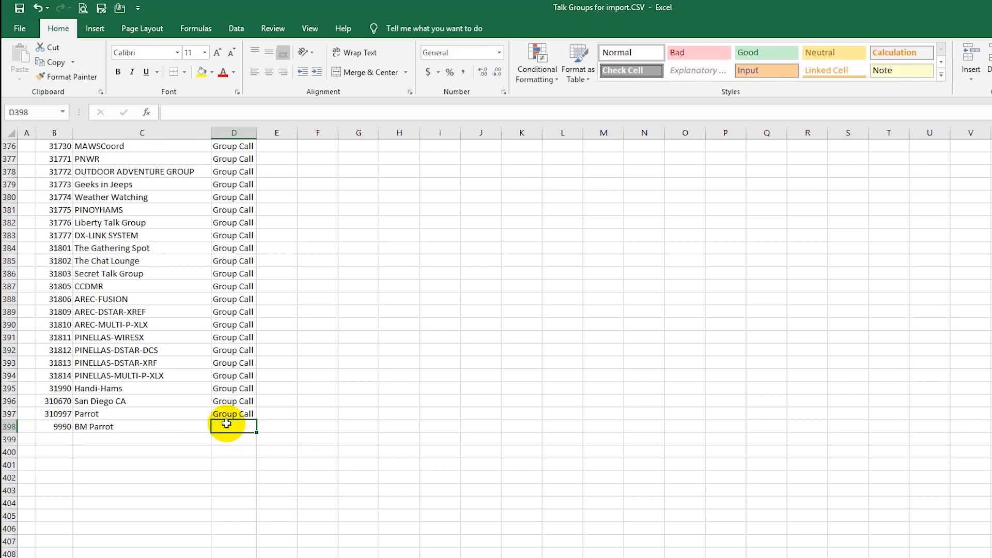
type("Private Call")
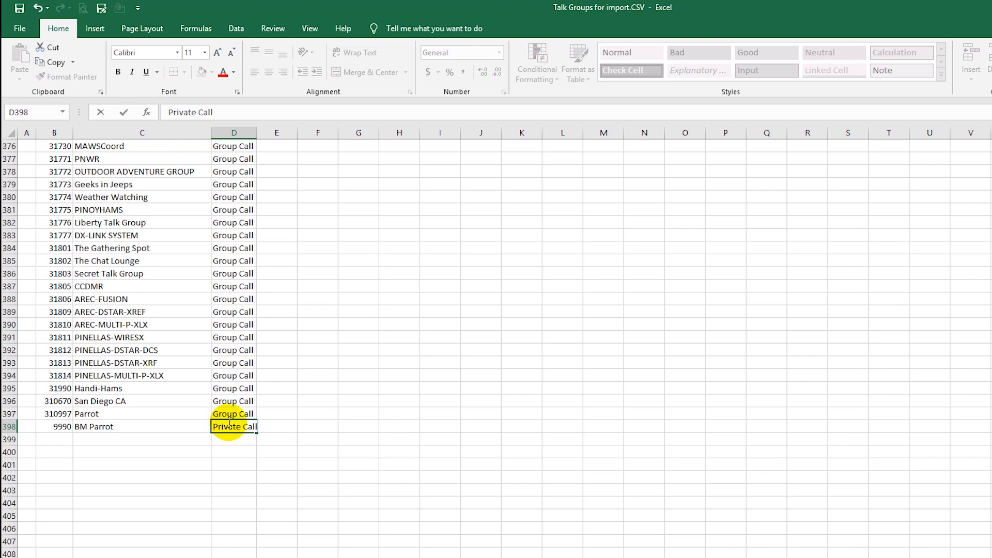
Fill None from E2 down the Call Alert column to the BM Parrot entry in row 398.
scroll(497, 282, "up", 20)
scroll(498, 282, "up", 20)
scroll(498, 282, "up", 20)
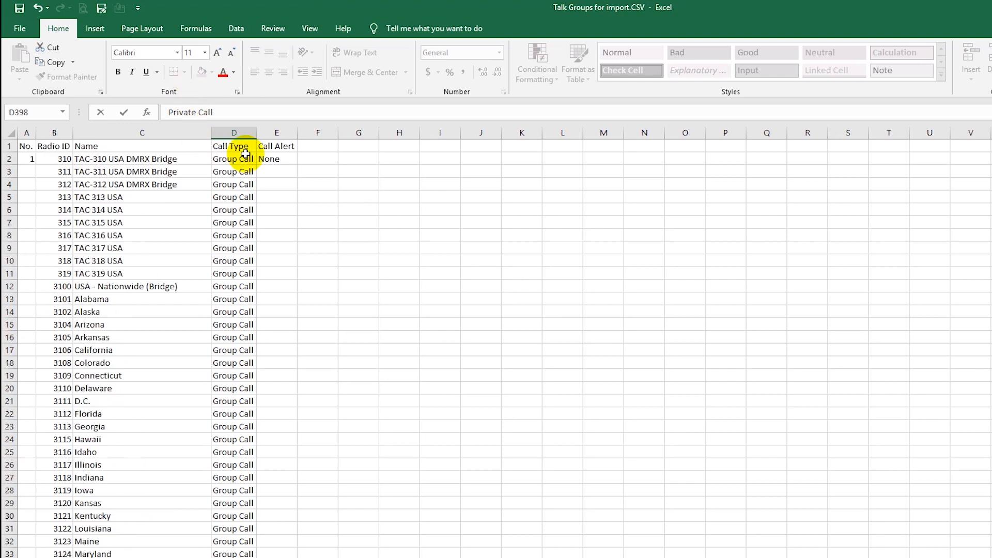
left_click(272, 159)
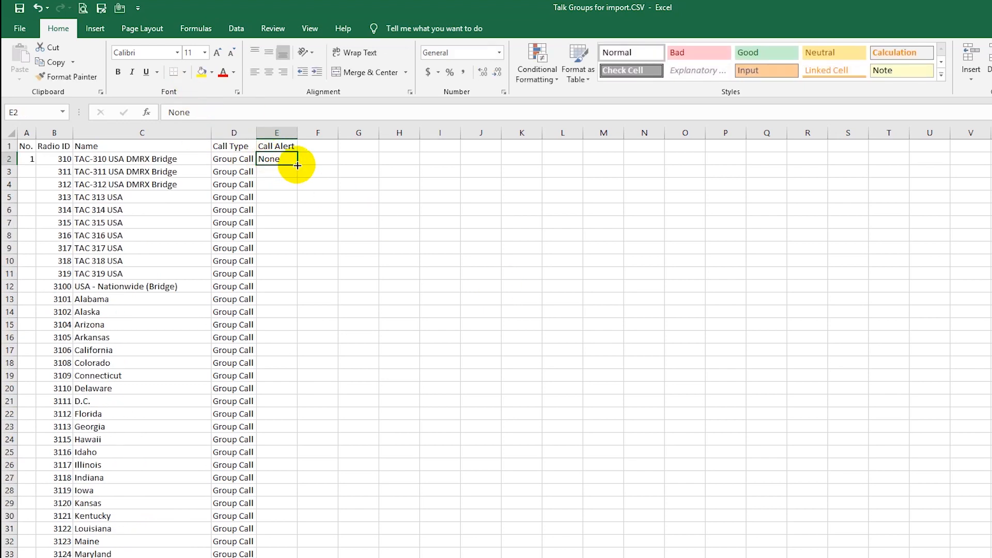
left_click_drag(298, 165, 289, 555)
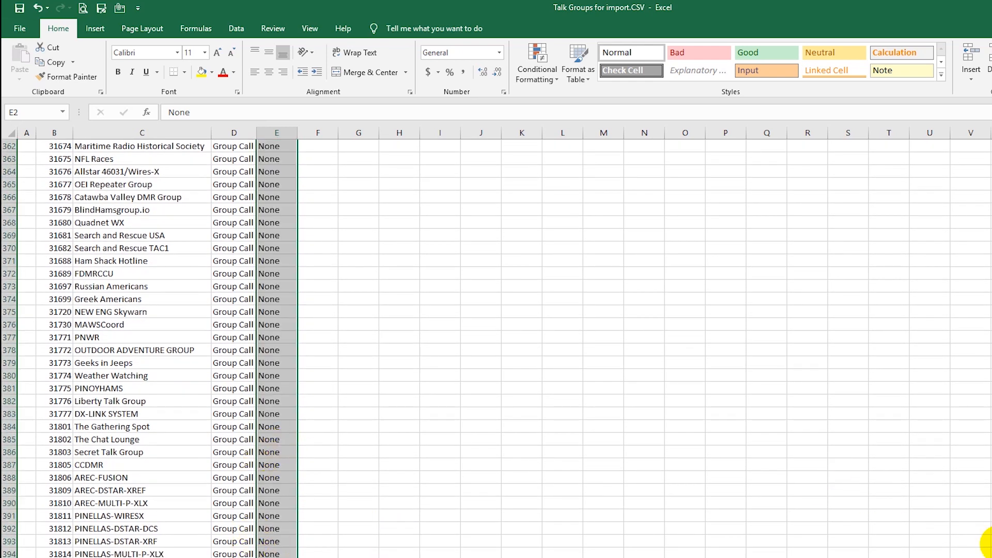
Enter 2, 3 and 4 in A3 to A5 under the first number of the No. column.
scroll(496, 349, "up", 1)
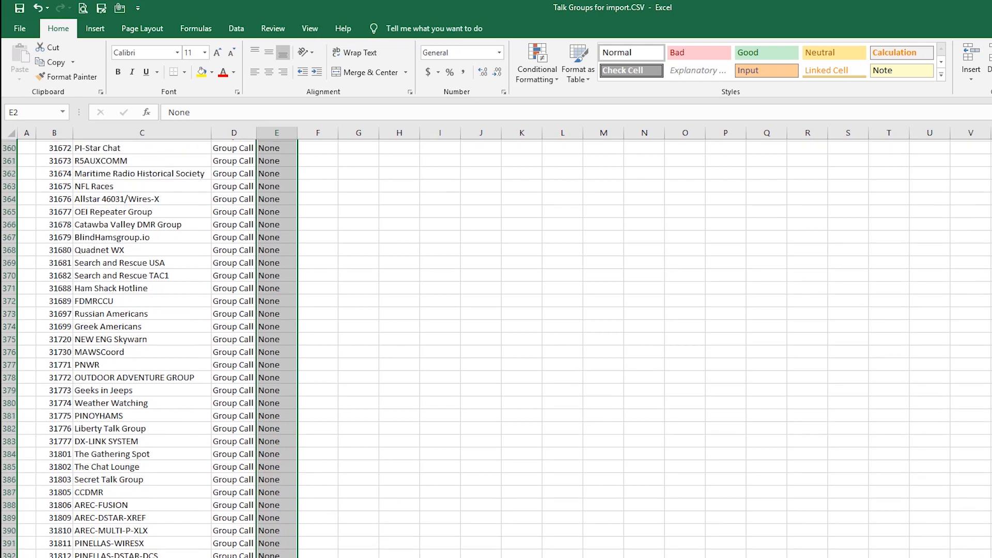
scroll(496, 348, "up", 20)
left_click(28, 161)
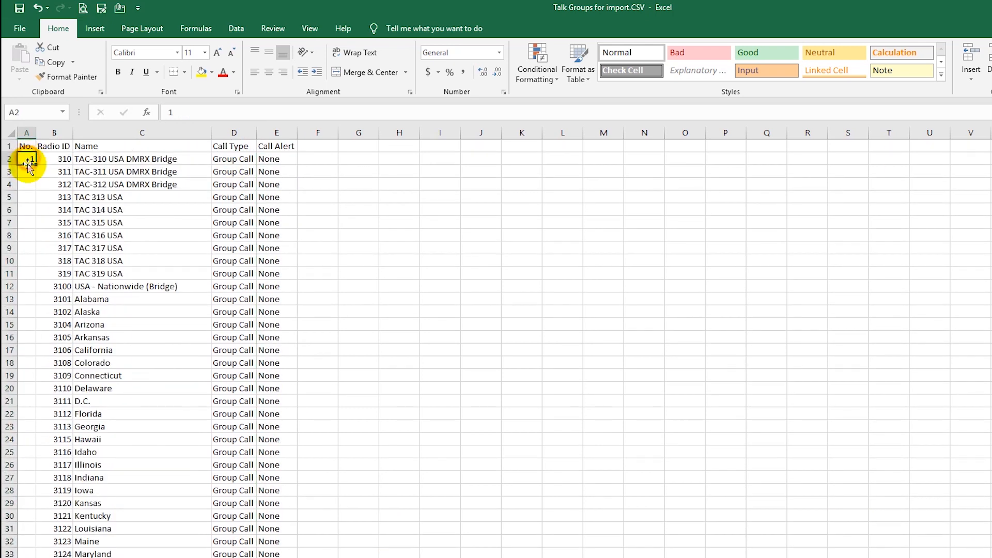
left_click(25, 171)
type("2")
key("Return")
type("3")
key("Return")
type("4")
key("Return")
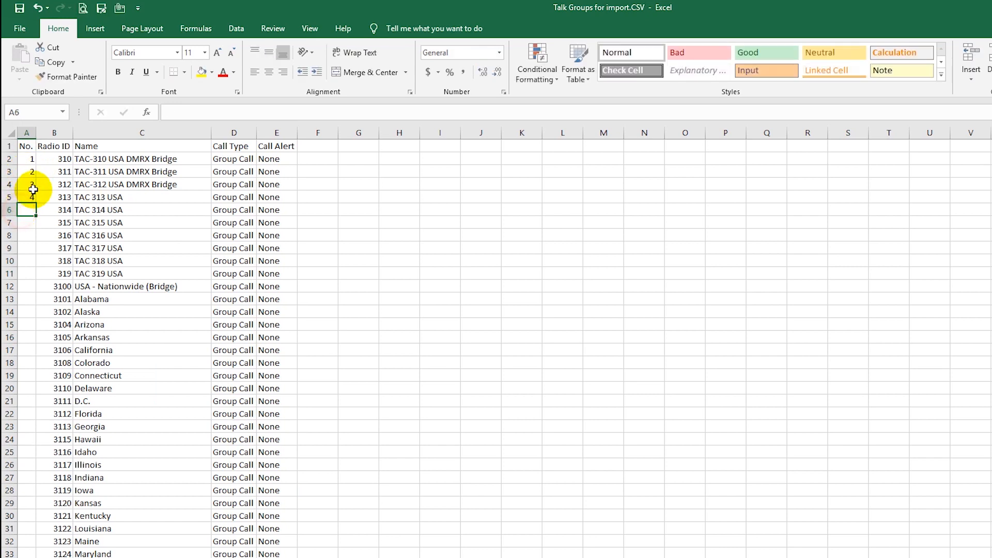
Extend the number series in A2 to A5 down the No. column to 397 in row 398.
left_click_drag(33, 157, 33, 200)
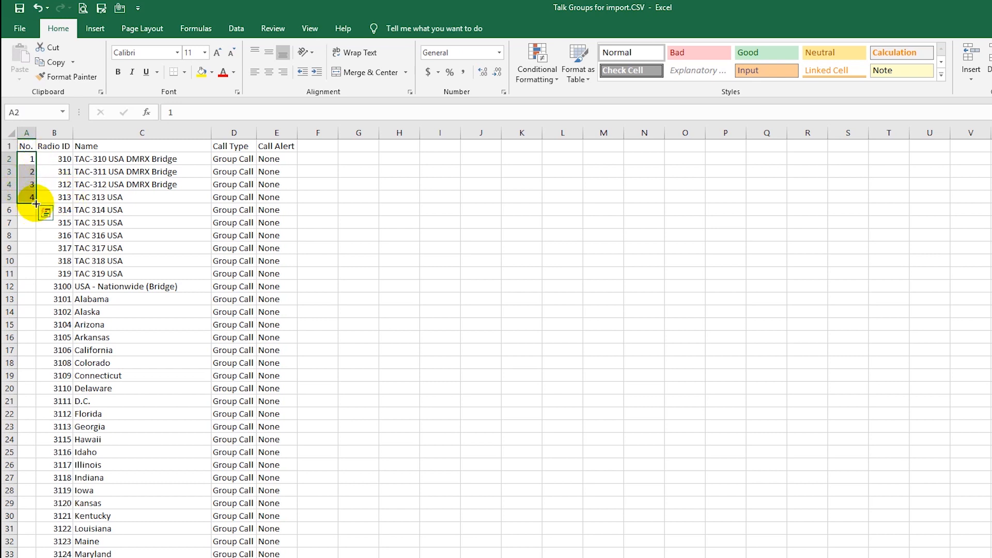
left_click_drag(36, 203, 39, 535)
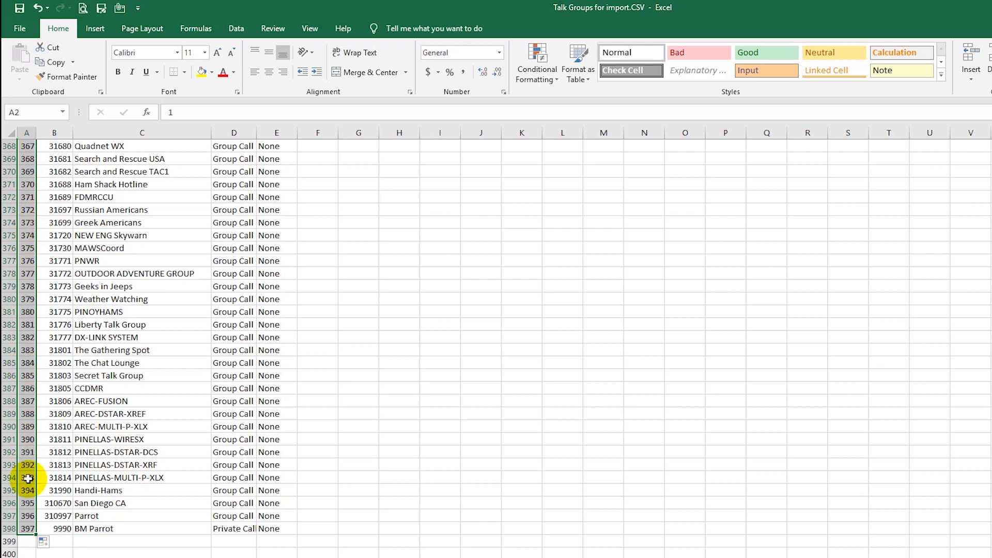
left_click(451, 380)
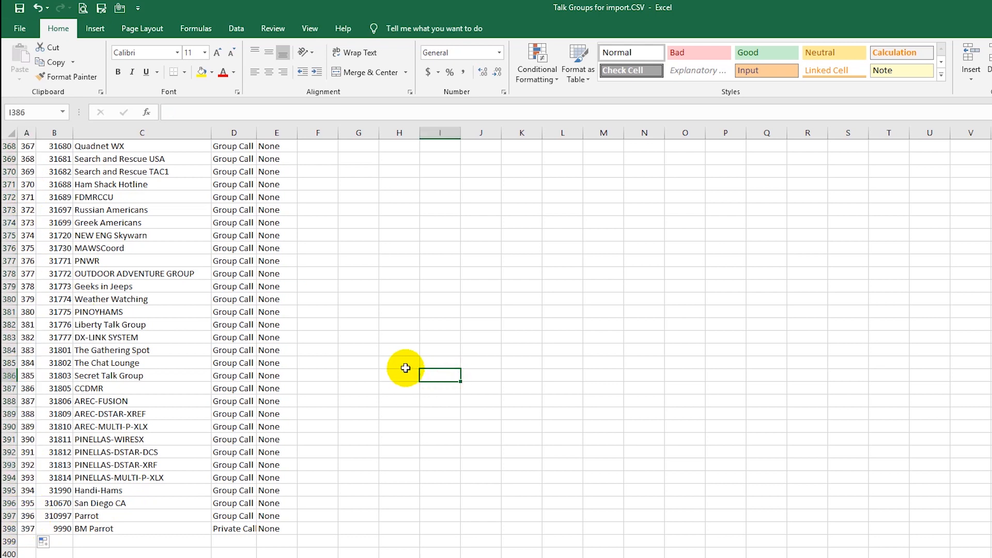
Save Talk Groups for import.CSV keeping the CSV format, and close Talkgroups BrandMeister.csv without saving its changes.
scroll(405, 368, "up", 20)
scroll(405, 368, "up", 20)
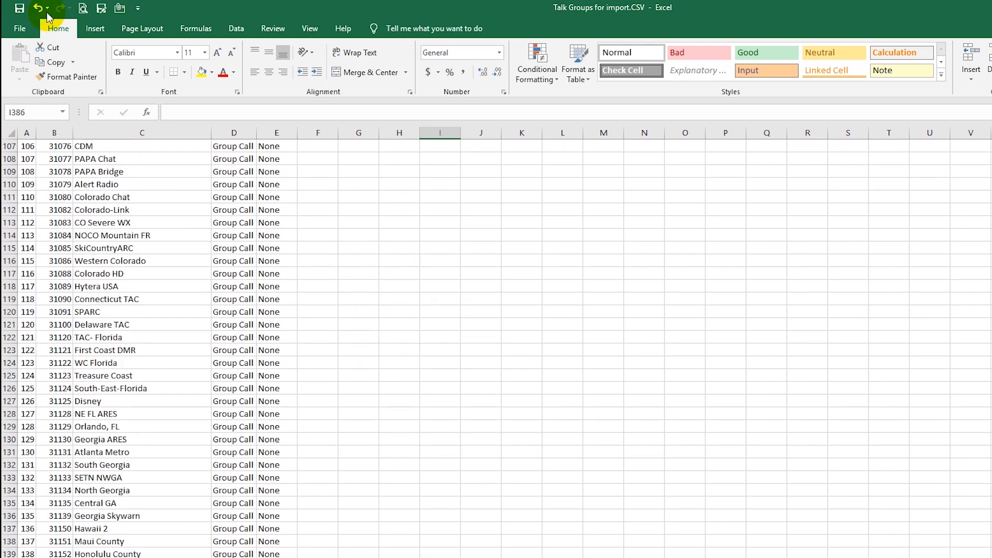
left_click(20, 8)
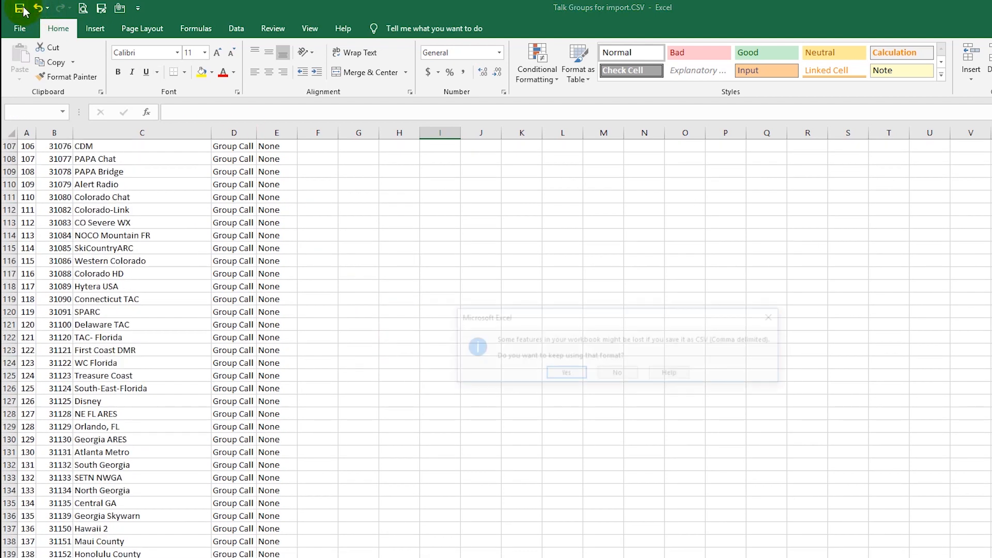
left_click(573, 372)
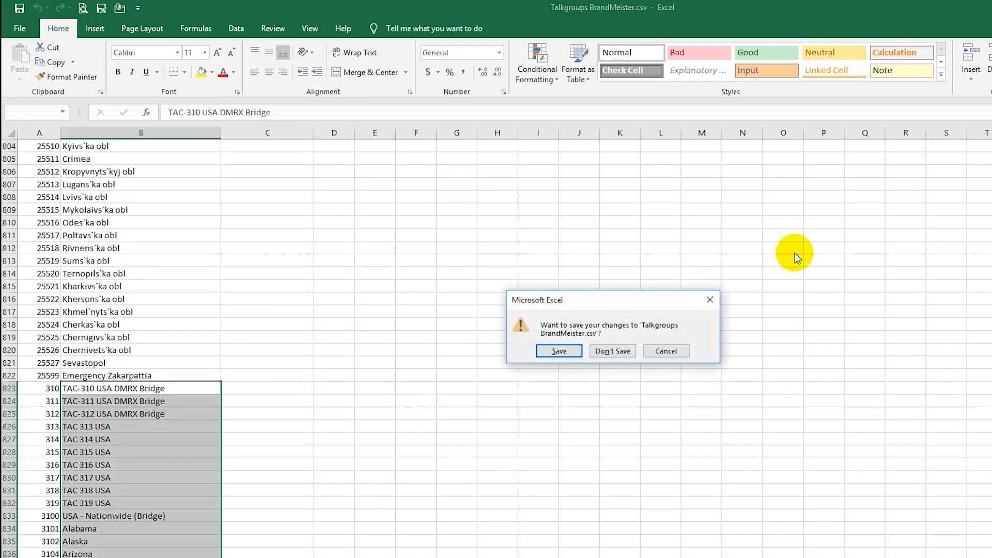
left_click(613, 351)
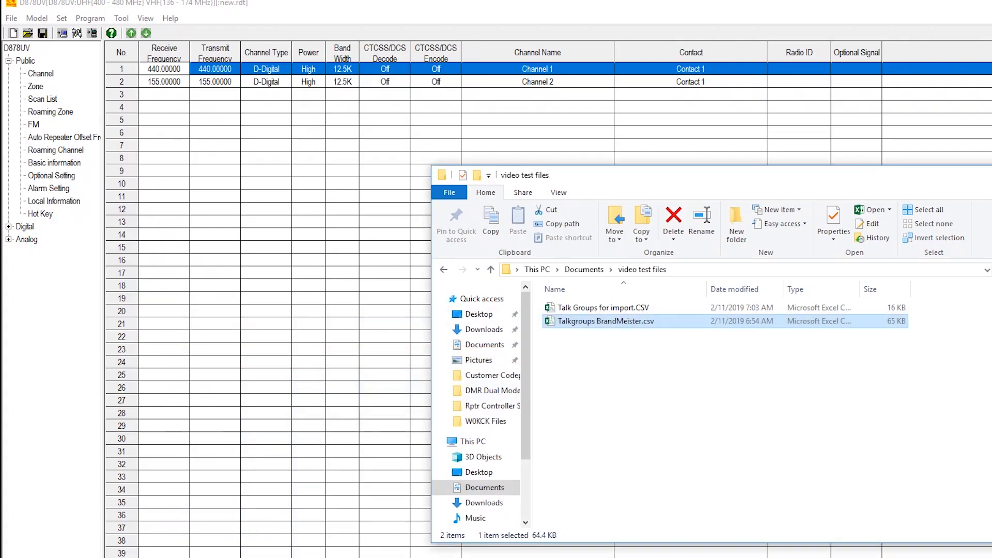
Close the video test files folder window and show the digital Talk Groups list in the D878UV software.
left_click(991, 176)
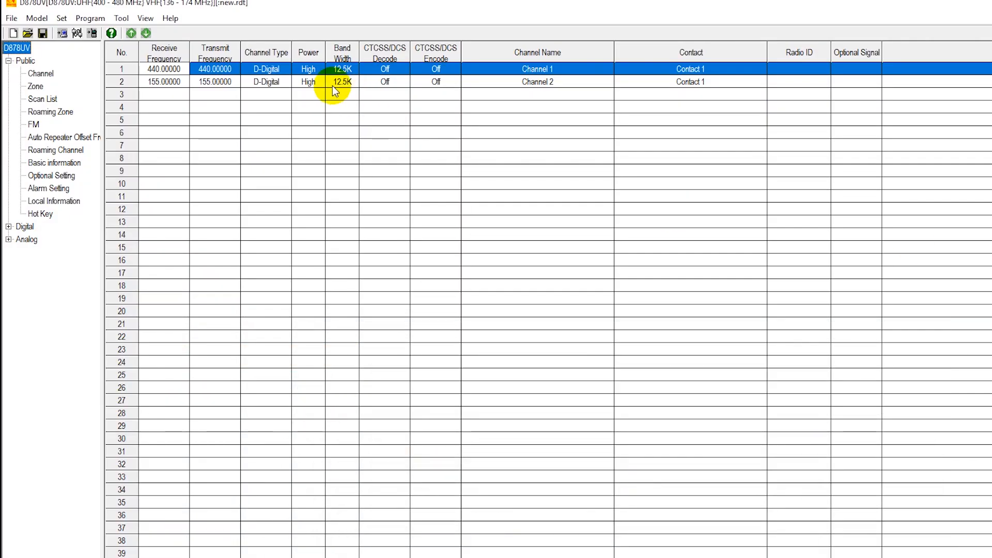
double_click(21, 228)
left_click(45, 252)
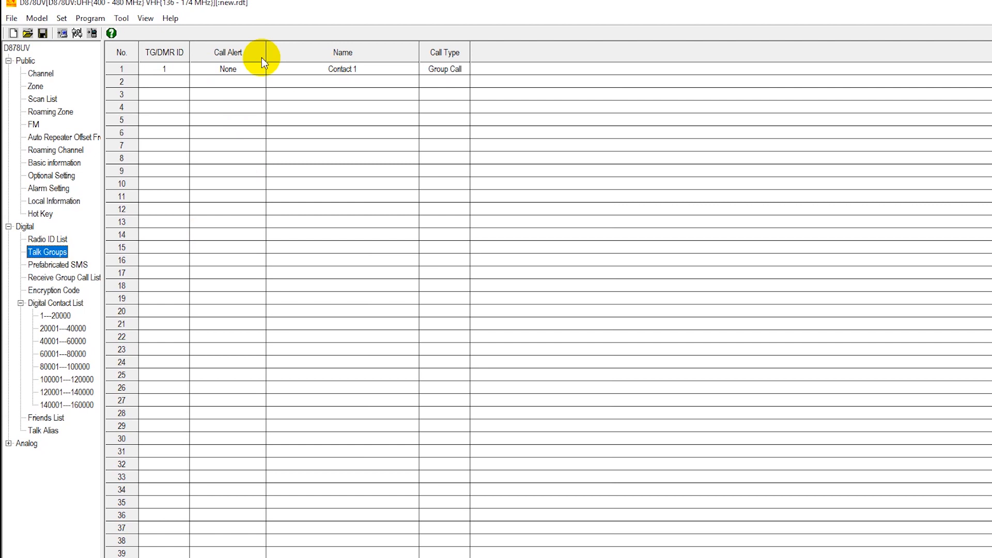
Import Talk Groups for import.CSV from the video test files folder as the Talk Groups data.
left_click(123, 20)
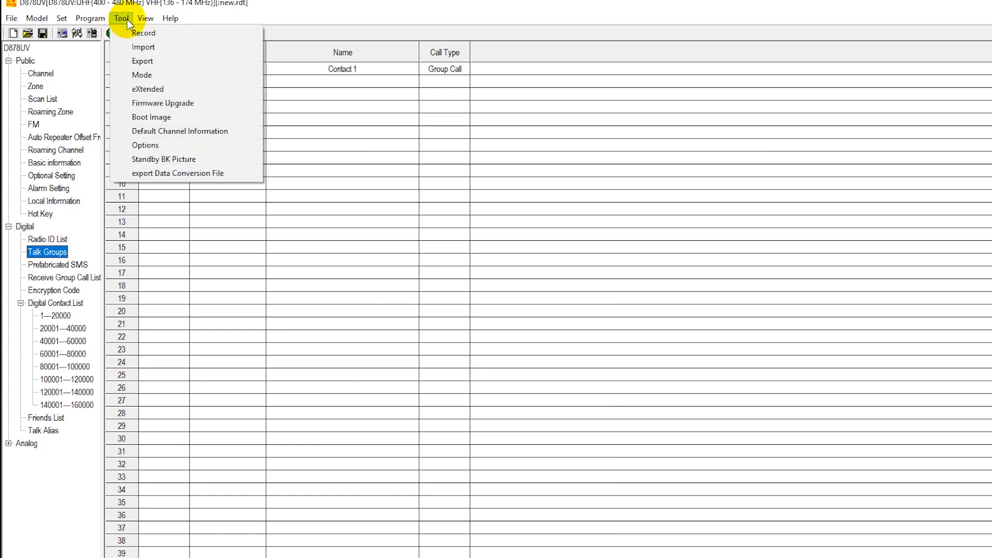
left_click(139, 49)
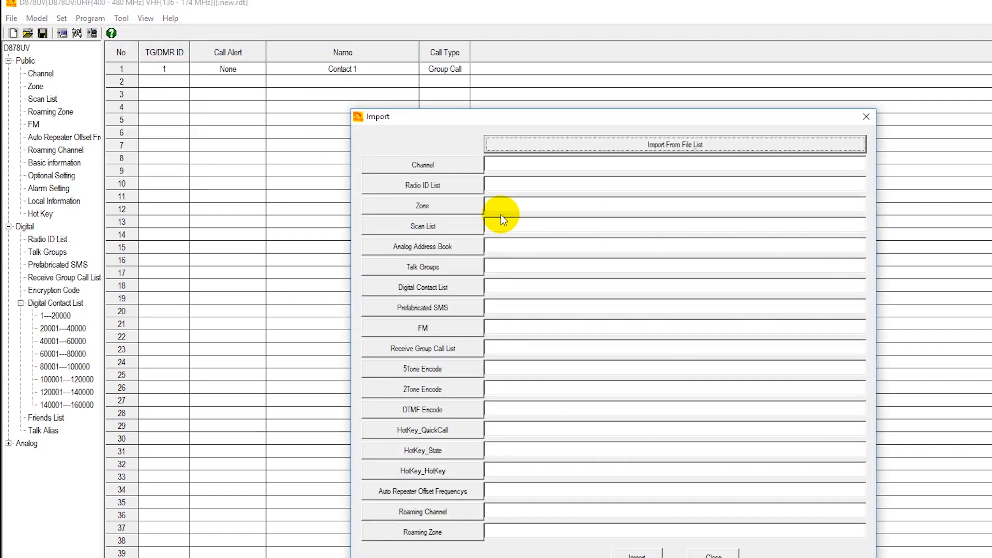
left_click(454, 270)
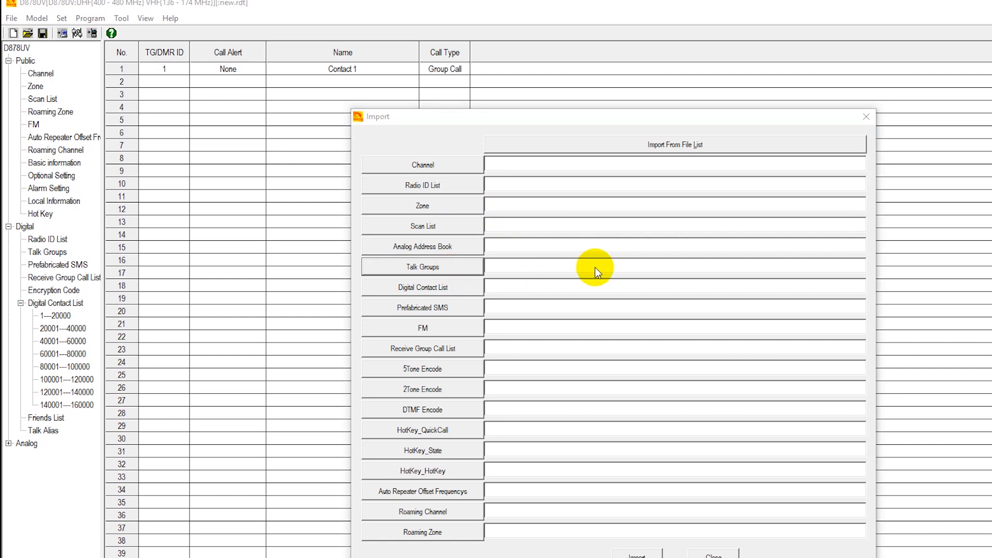
double_click(526, 197)
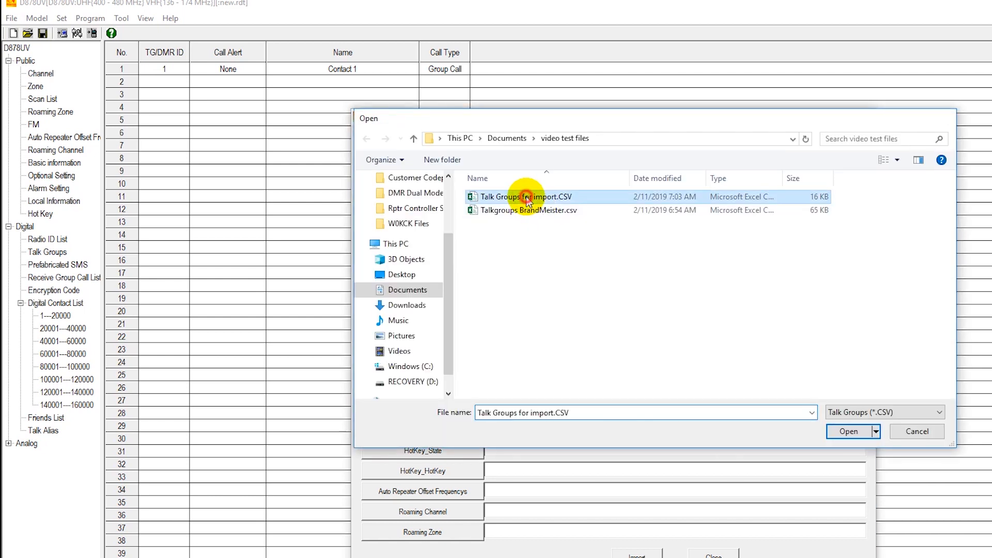
left_click(637, 553)
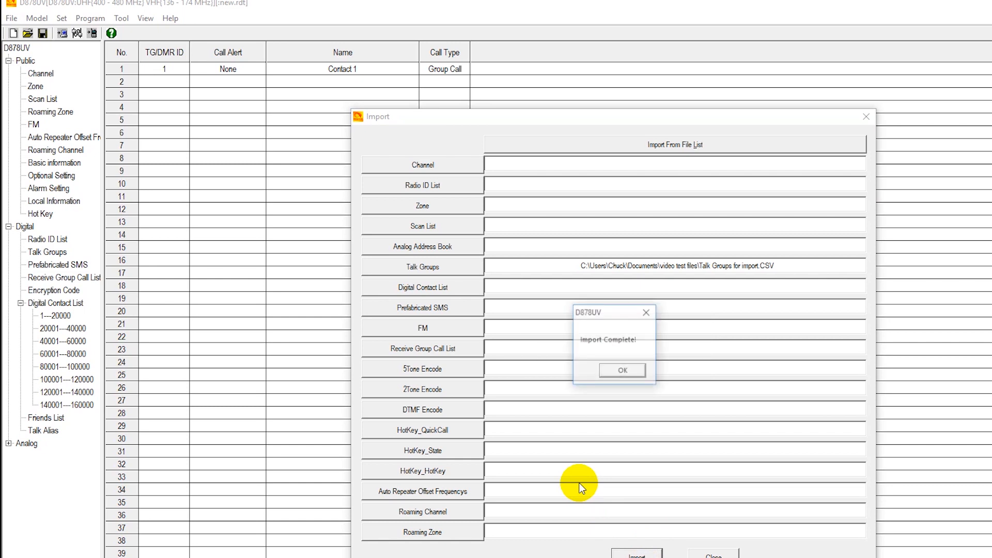
left_click(623, 371)
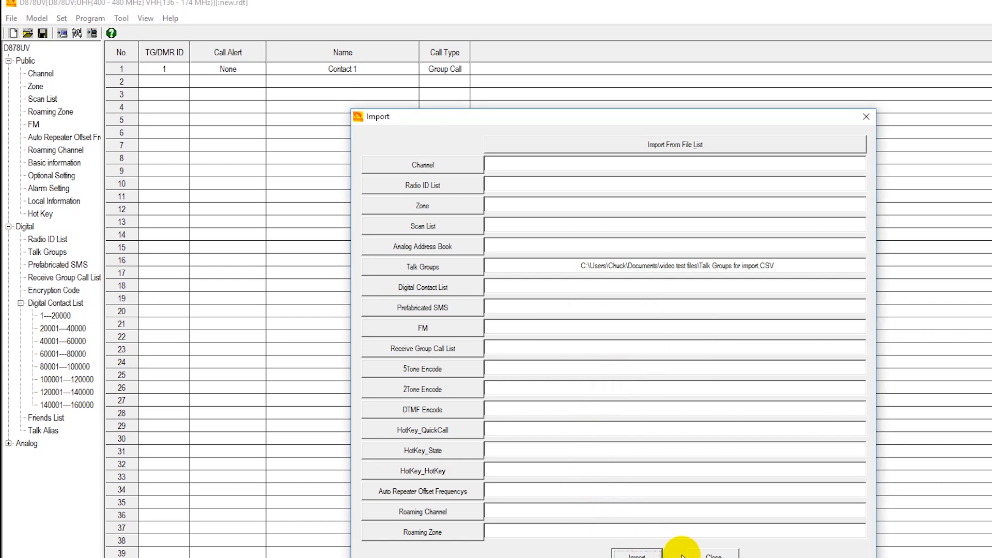